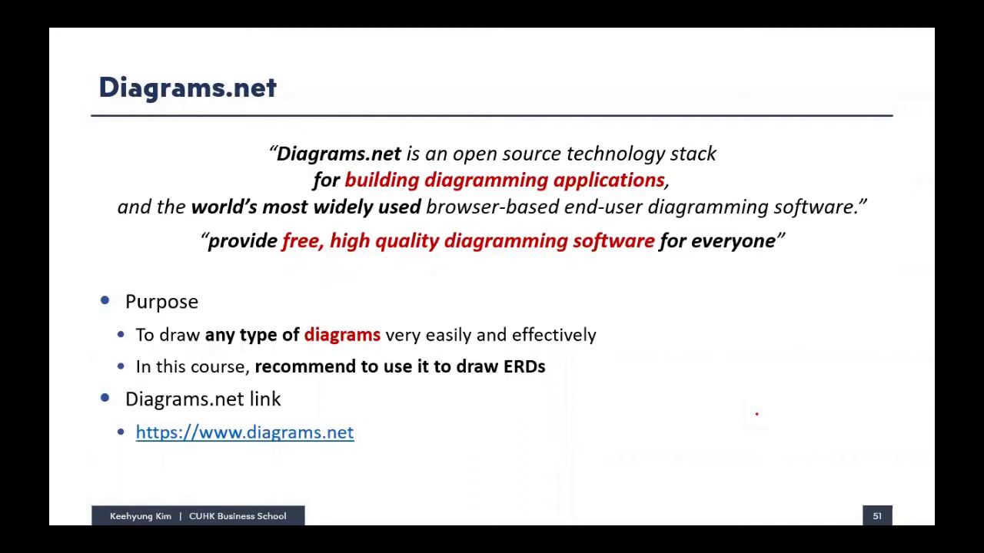
- Advance to slide 52, end the show keeping the ink annotations, then bring Chrome forward
key("Right")
key("Escape")
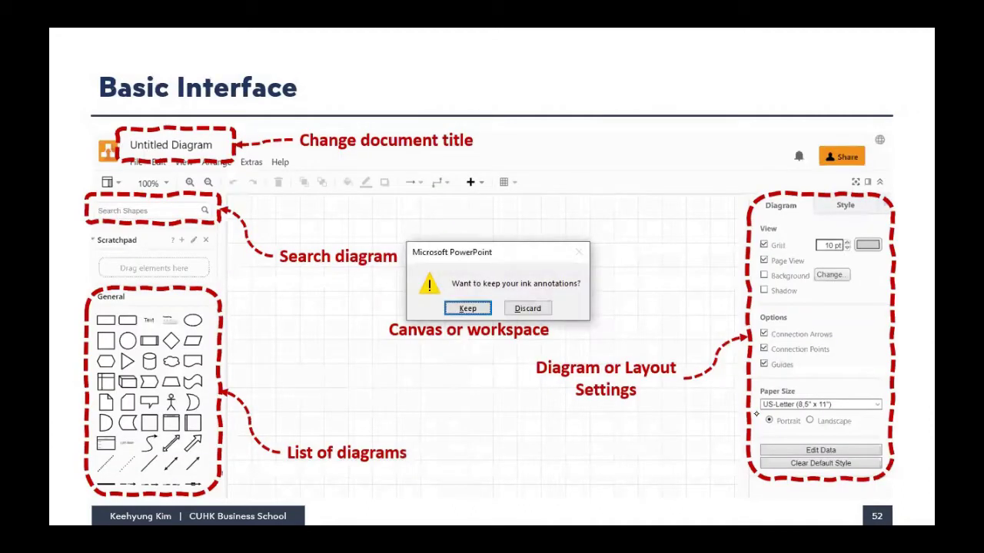
left_click(459, 309)
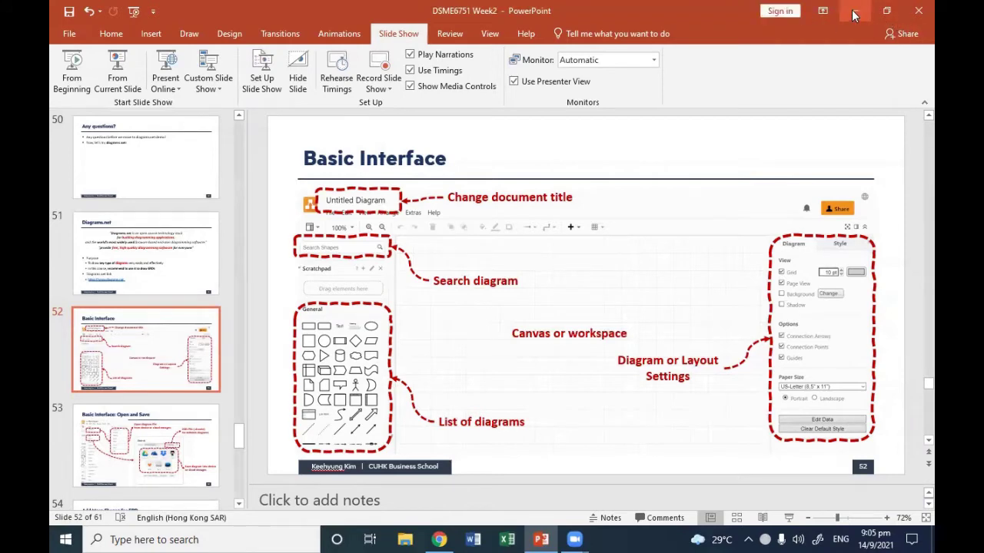
left_click(439, 540)
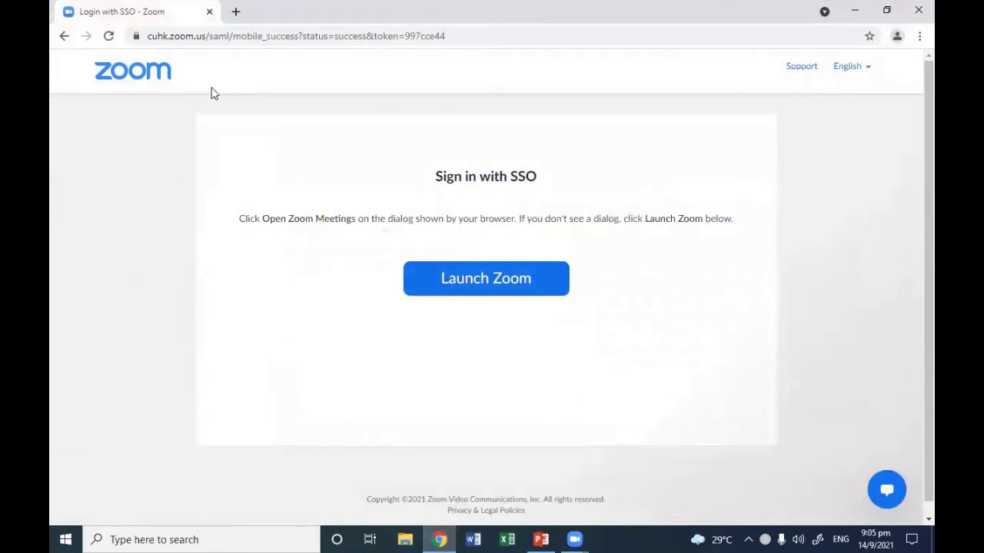
key("ctrl+t")
type("wwww")
key("BackSpace")
type(".")
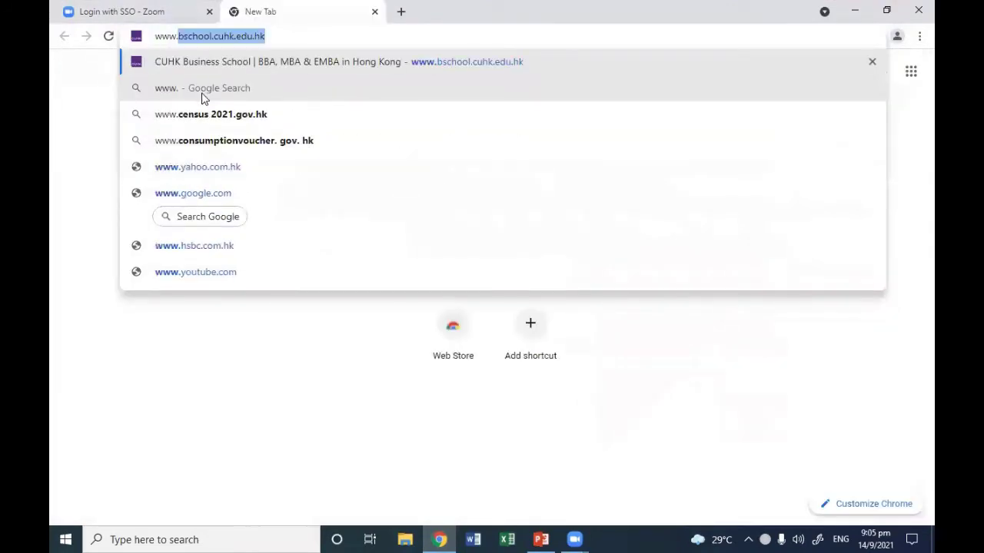
type("diag")
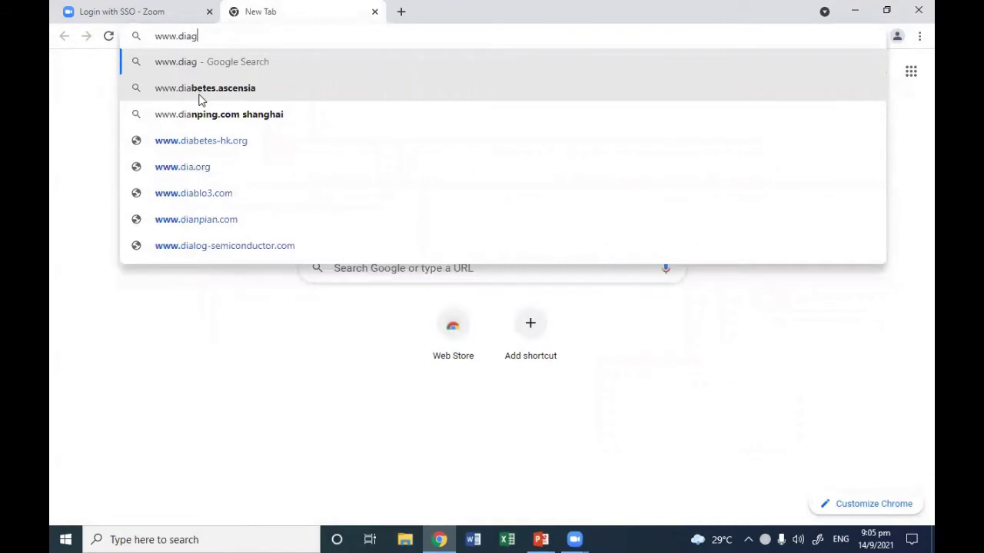
type("rams")
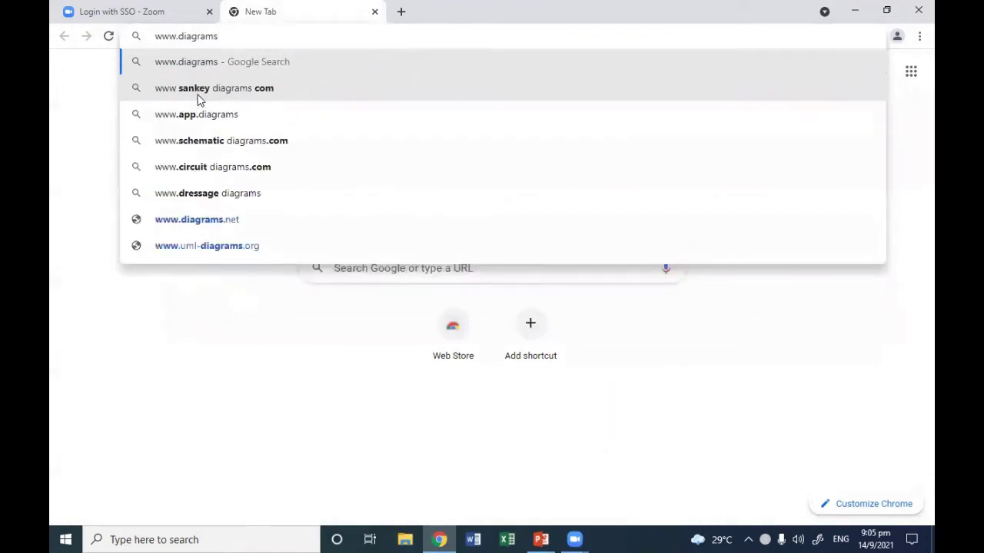
type(".ne")
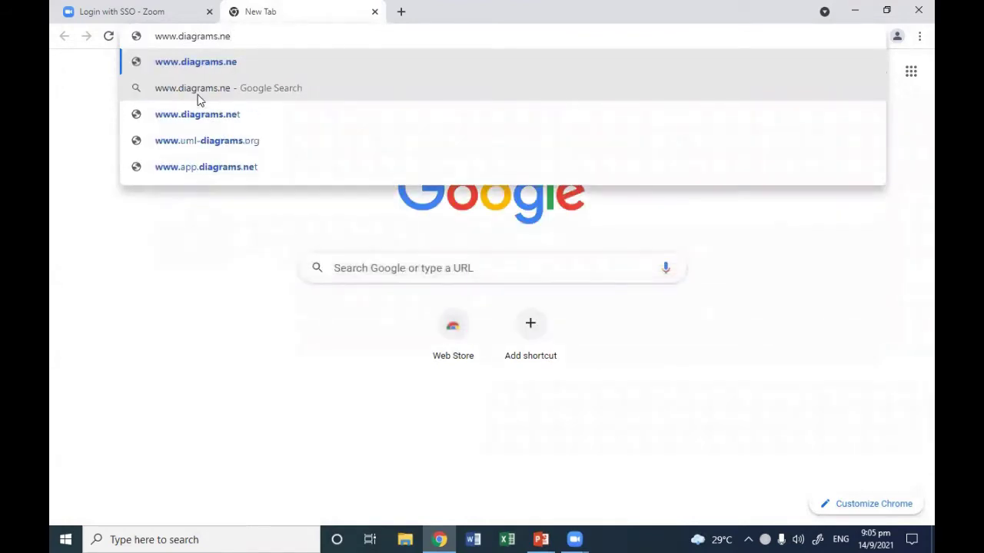
type("t")
key("Return")
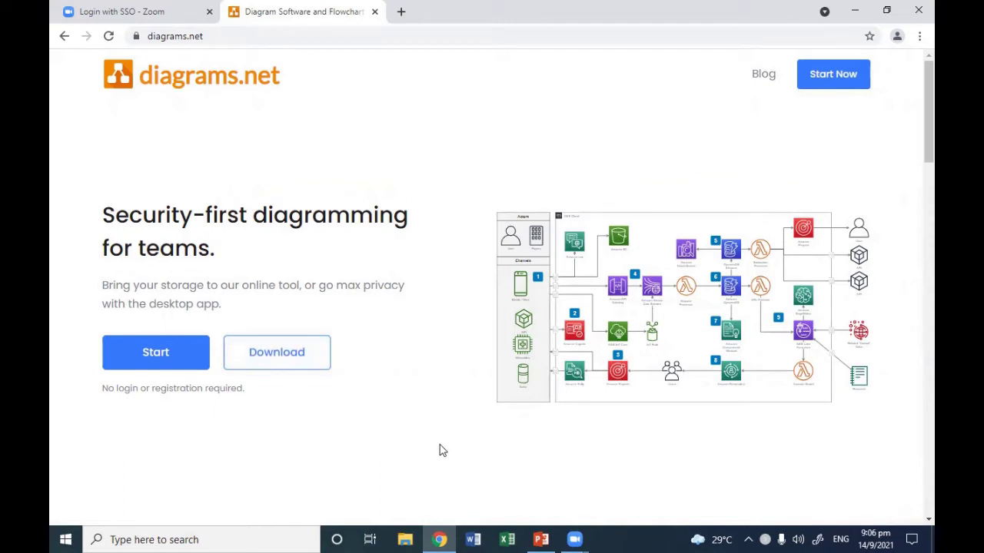
- Start a blank diagram with saving set to Decide later, then return to PowerPoint
left_click(154, 367)
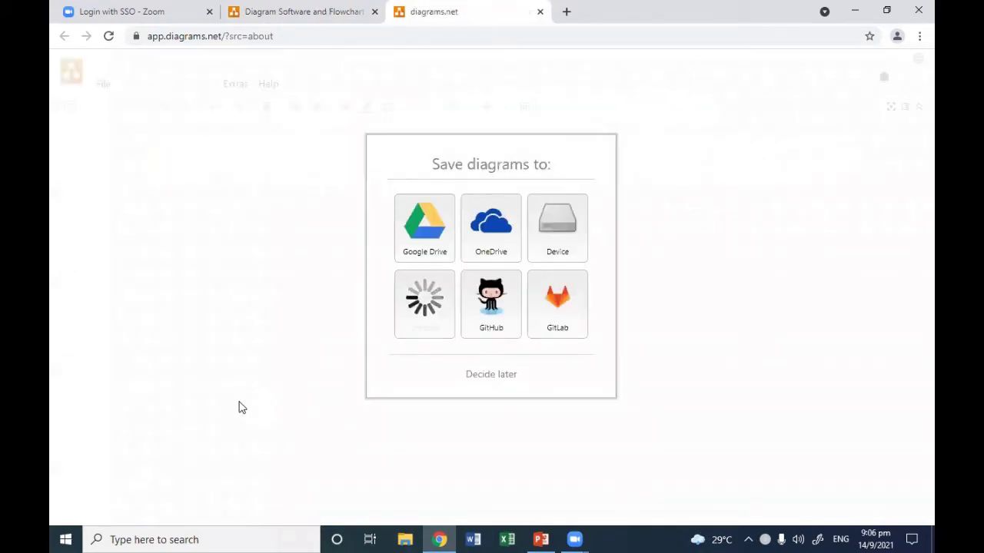
left_click(504, 376)
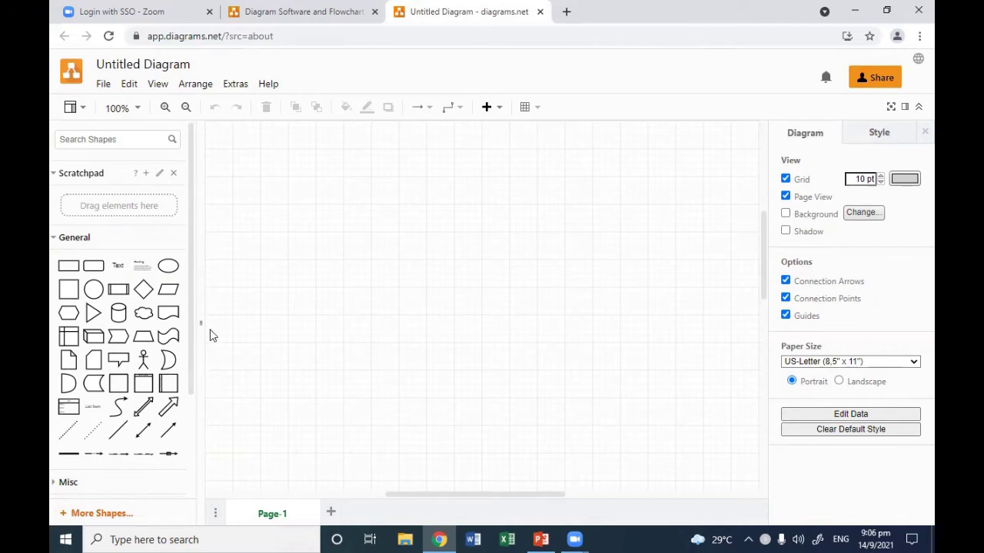
mouse_move(170, 350)
key("alt+Tab")
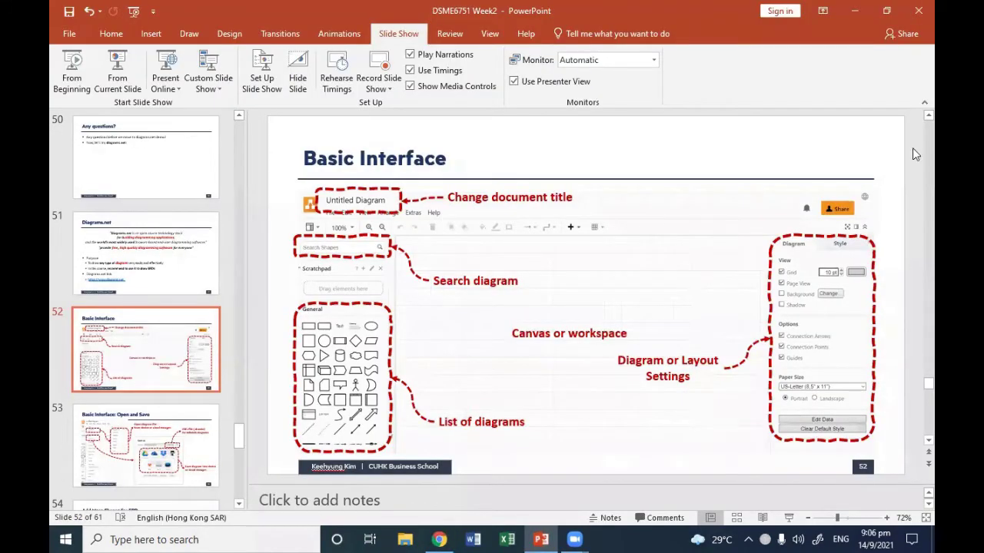
- Collapse the ribbon, narrow the thumbnails and hide the notes to enlarge slide 52
left_click(923, 102)
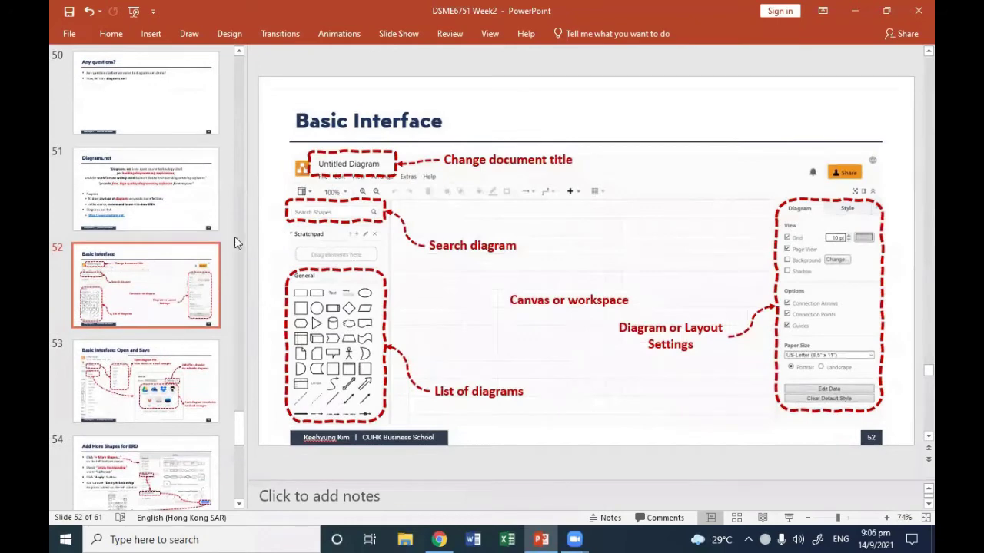
left_click_drag(244, 235, 198, 235)
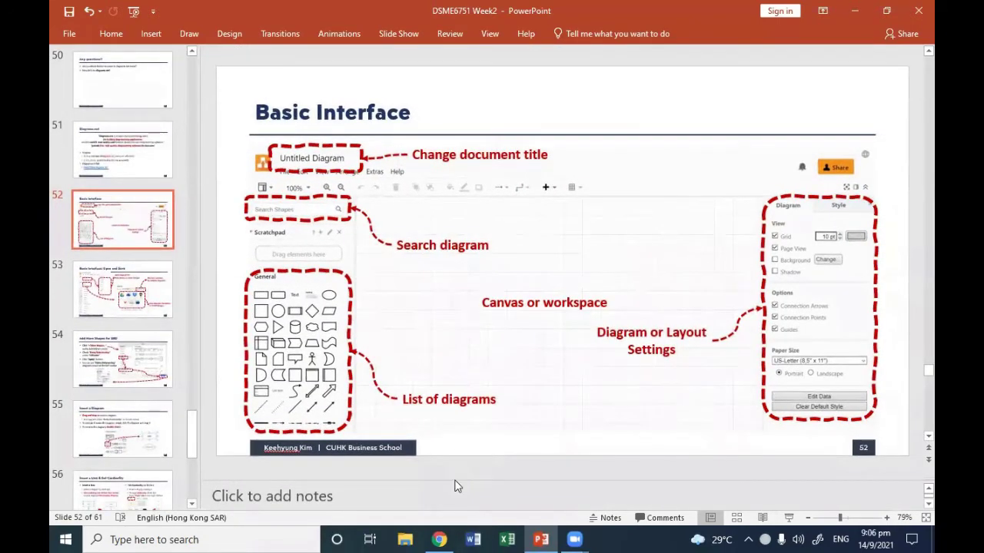
left_click_drag(454, 483, 457, 508)
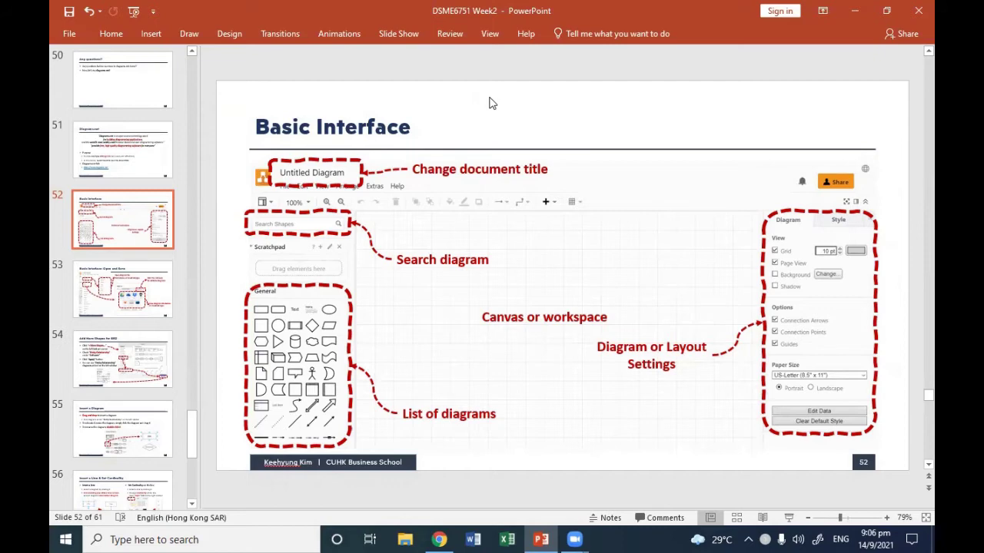
key("alt+Tab")
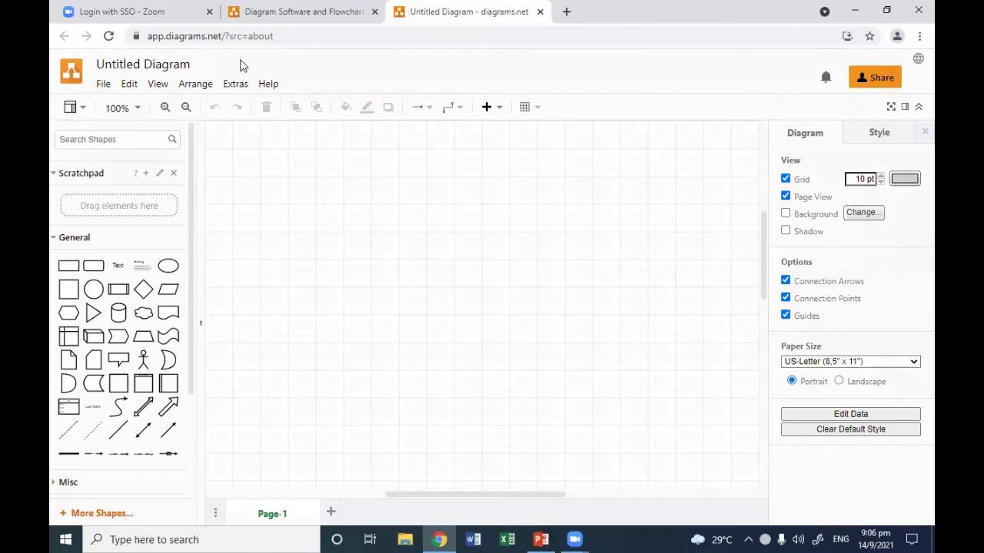
- Rename the diagram to 'Test dsme'
left_click(140, 68)
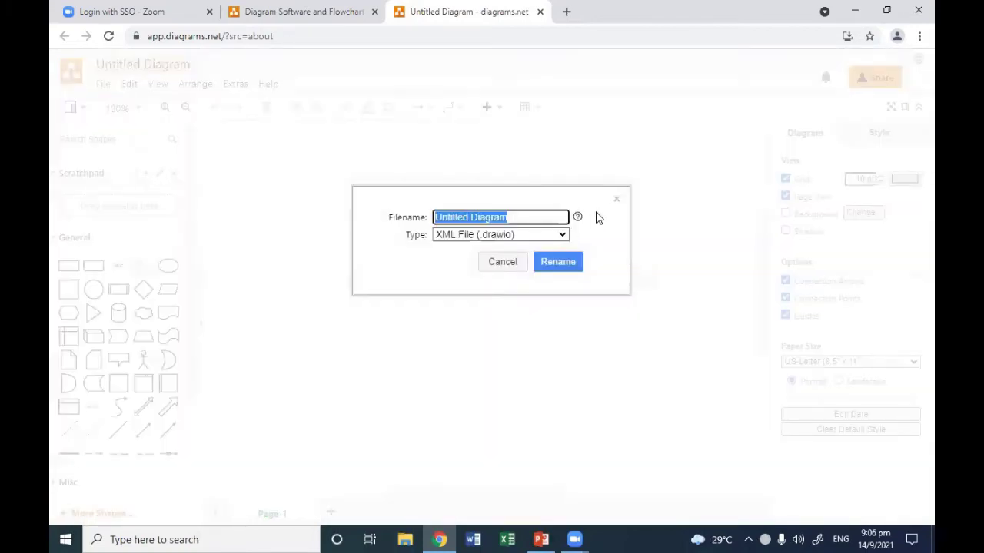
type("Tes")
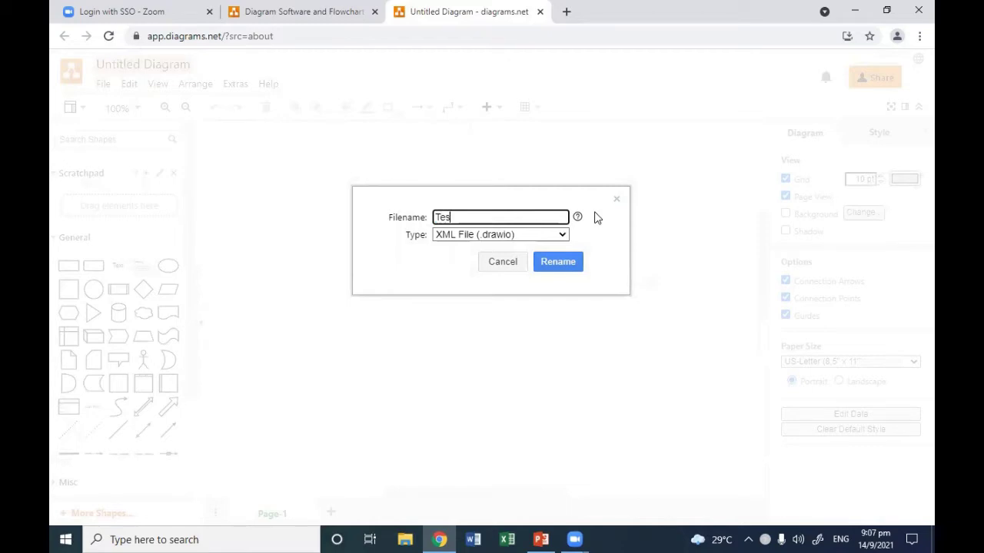
type("t dsme")
left_click(573, 267)
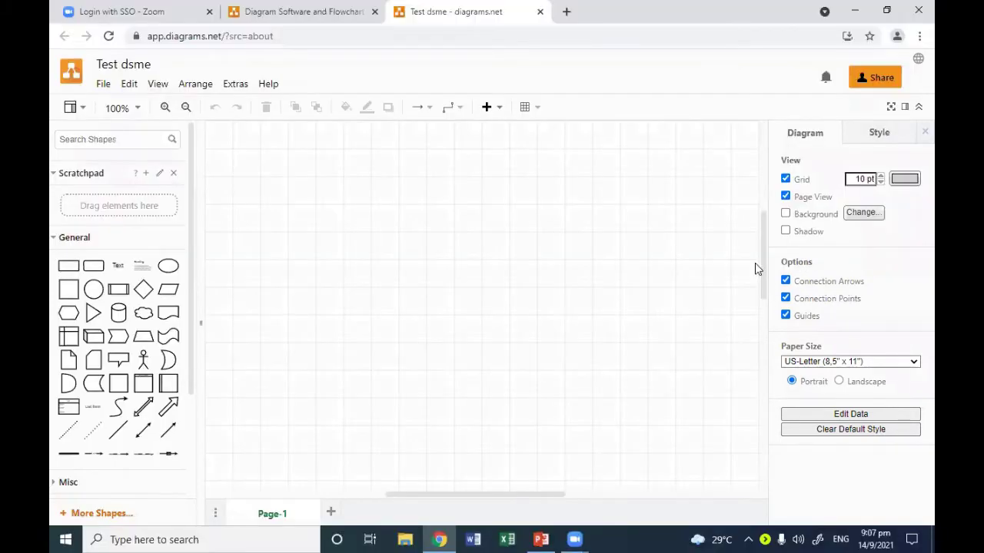
- Set the diagram's paper size to A4 (210 mm x 297 mm)
left_click(887, 359)
left_click(861, 252)
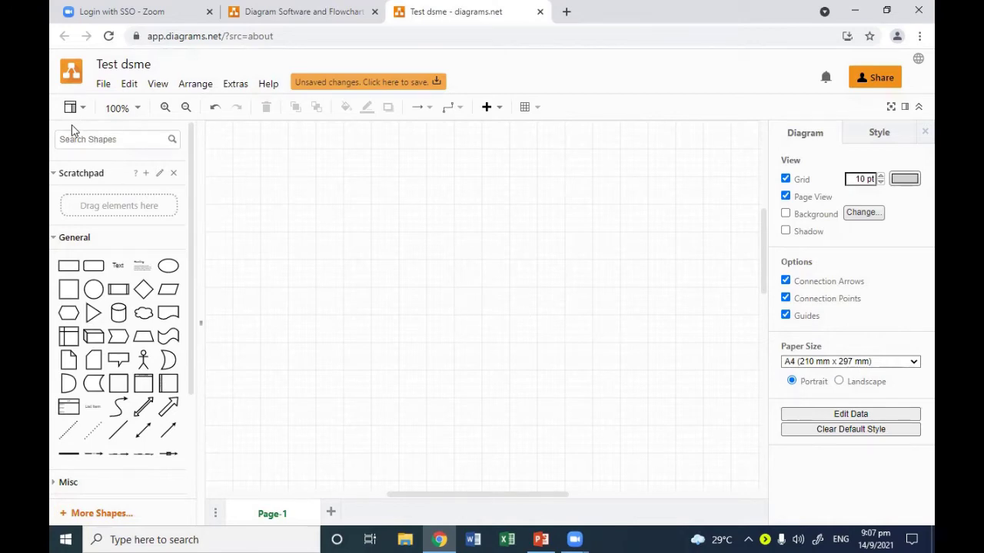
key("alt+Tab")
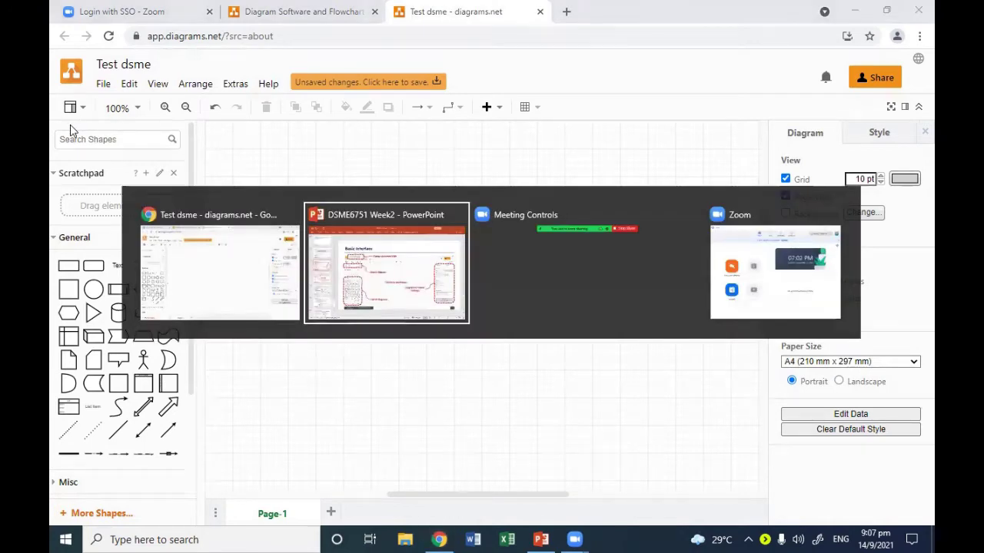
- Advance to slide 53, Open and Save, then return to the diagram editor
key("Down")
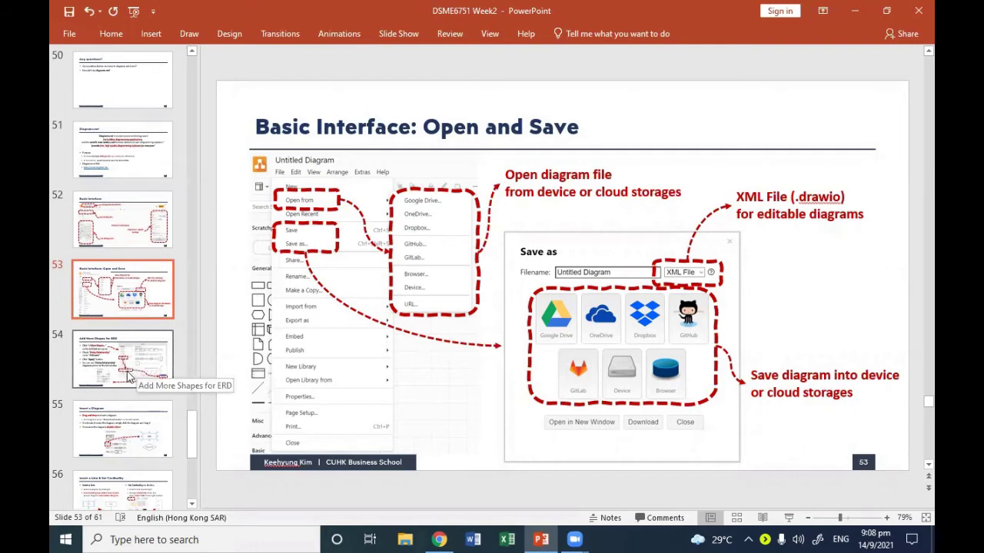
key("alt+Tab")
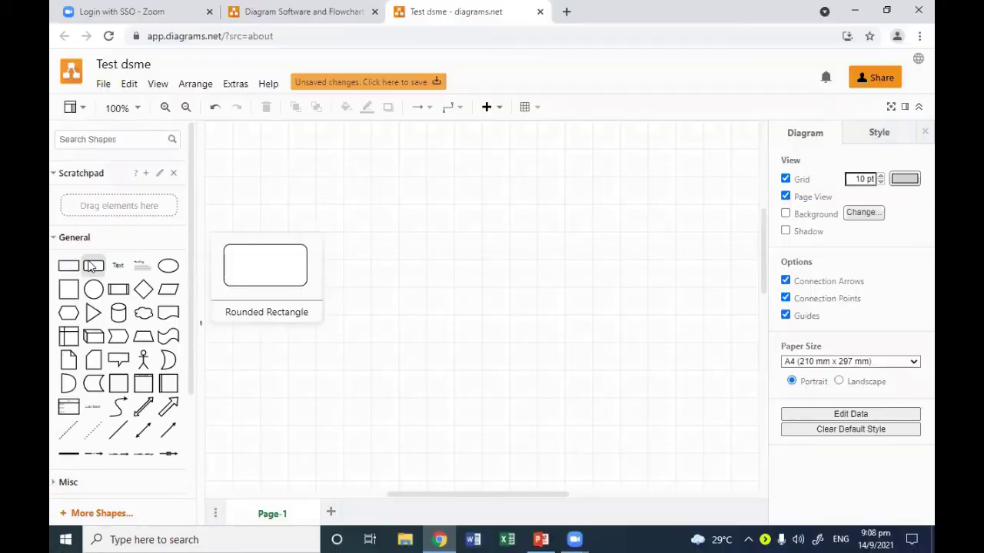
- Tick Entity Relation in the More Shapes dialog and apply it
left_click(106, 519)
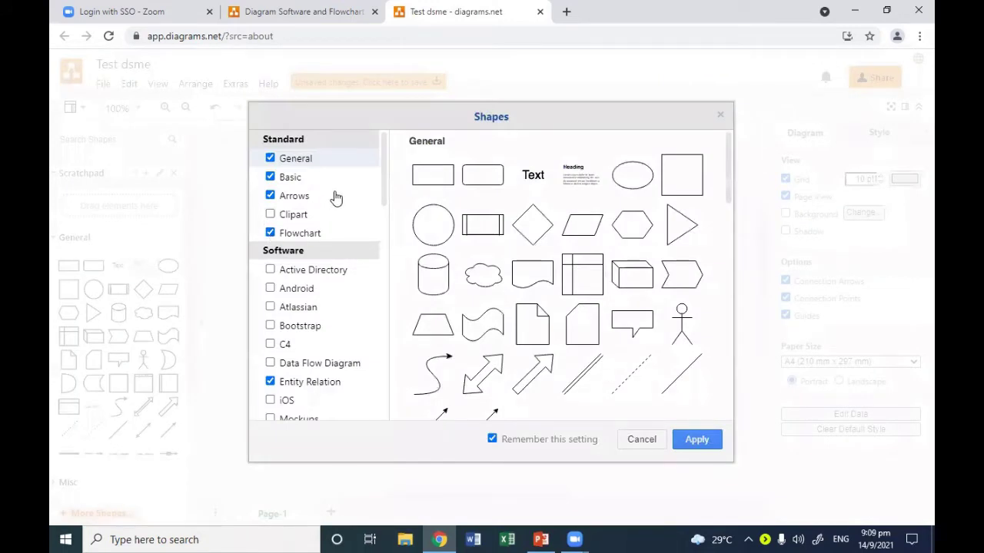
scroll(332, 215, "down", 5)
scroll(330, 233, "up", 5)
left_click(325, 389)
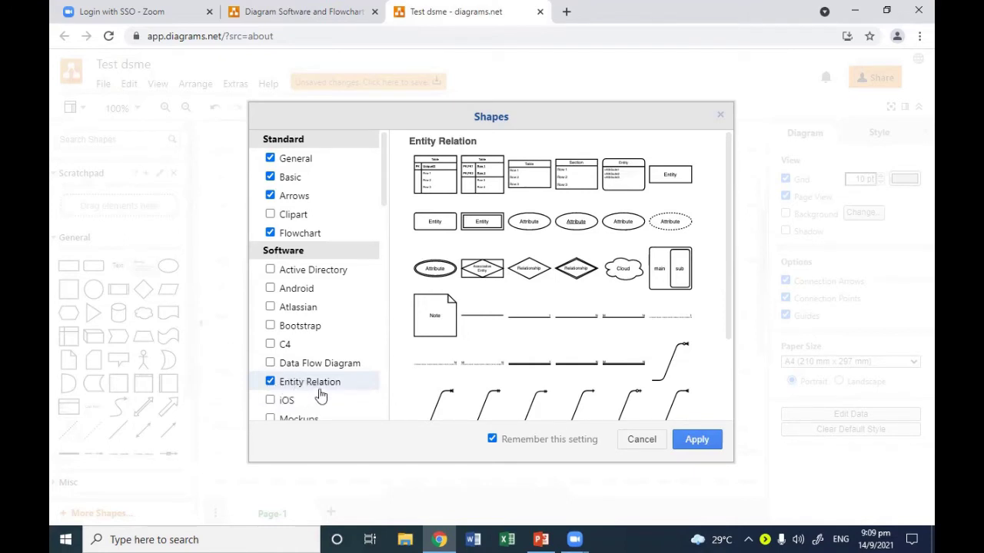
left_click(695, 439)
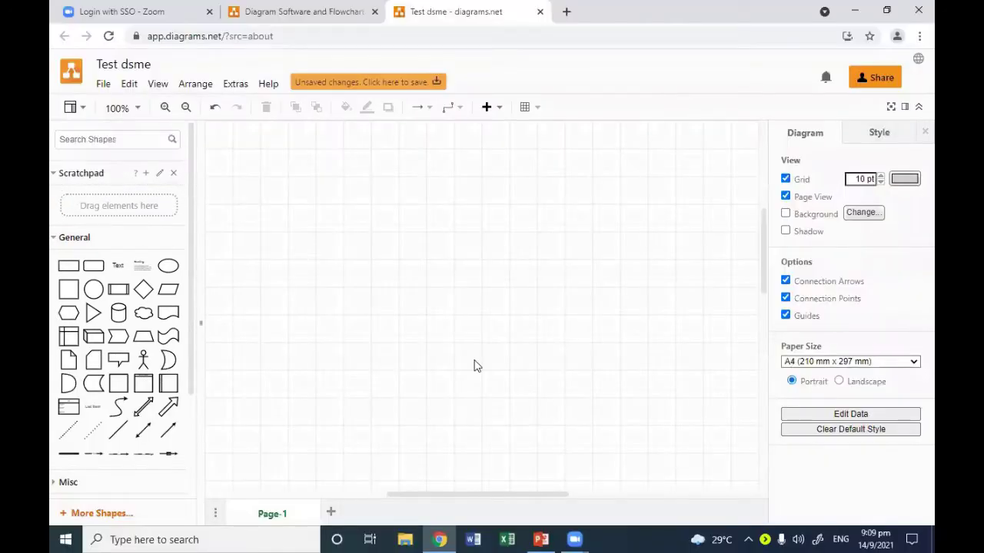
- Collapse the General group and expand the Entity Relation group in the shape sidebar
left_click(55, 236)
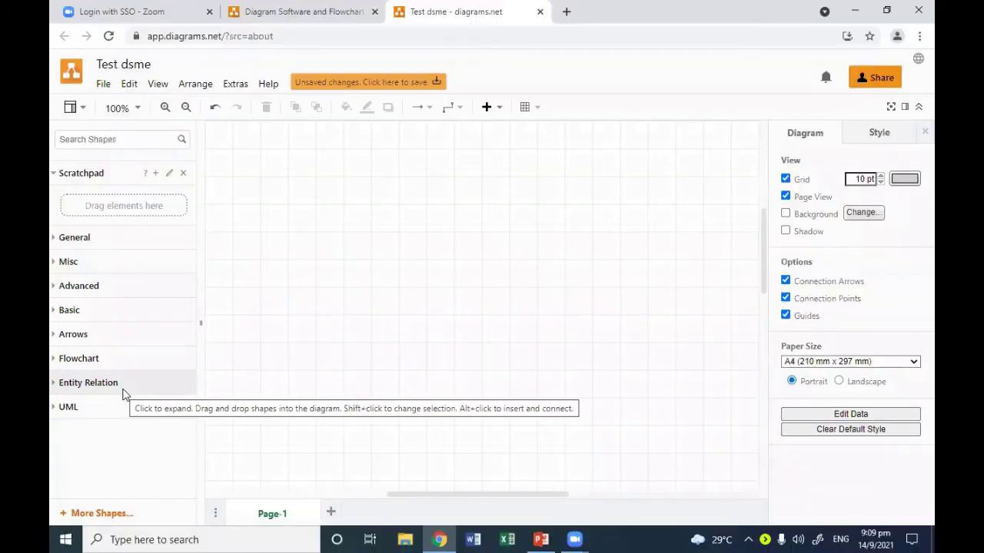
left_click(57, 386)
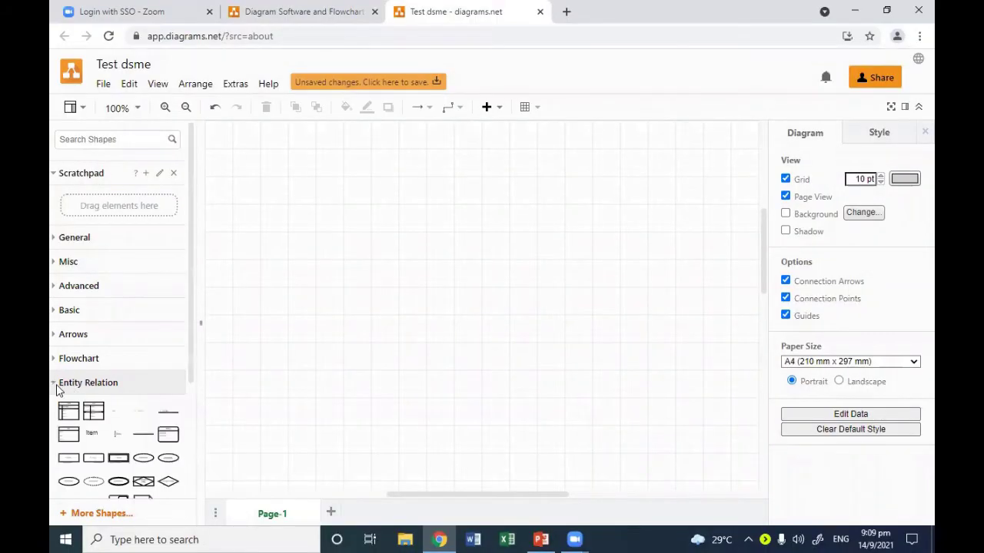
scroll(77, 385, "down", 2)
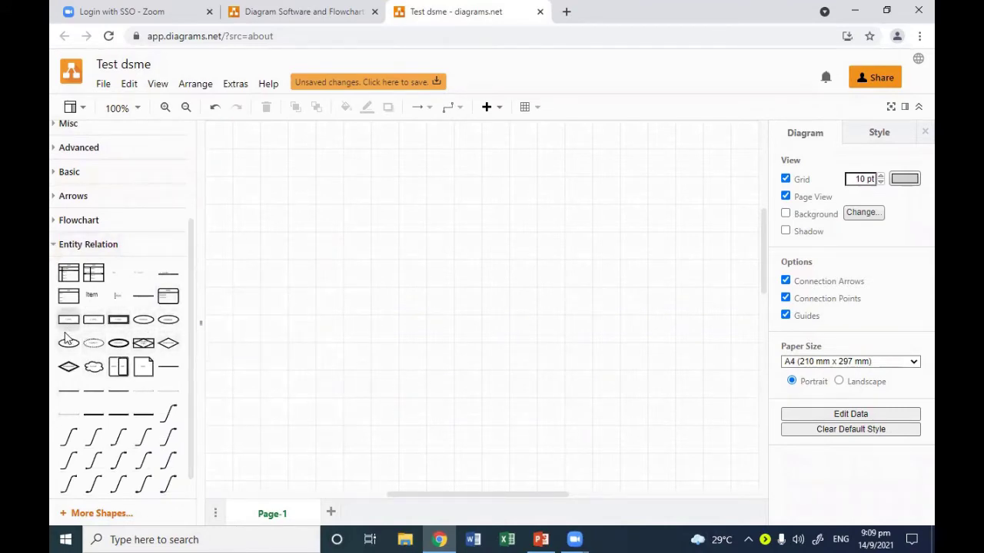
mouse_move(116, 344)
- Place an Entity box, a Relationship diamond below it, and underlined and plain Attribute ovals
mouse_move(76, 329)
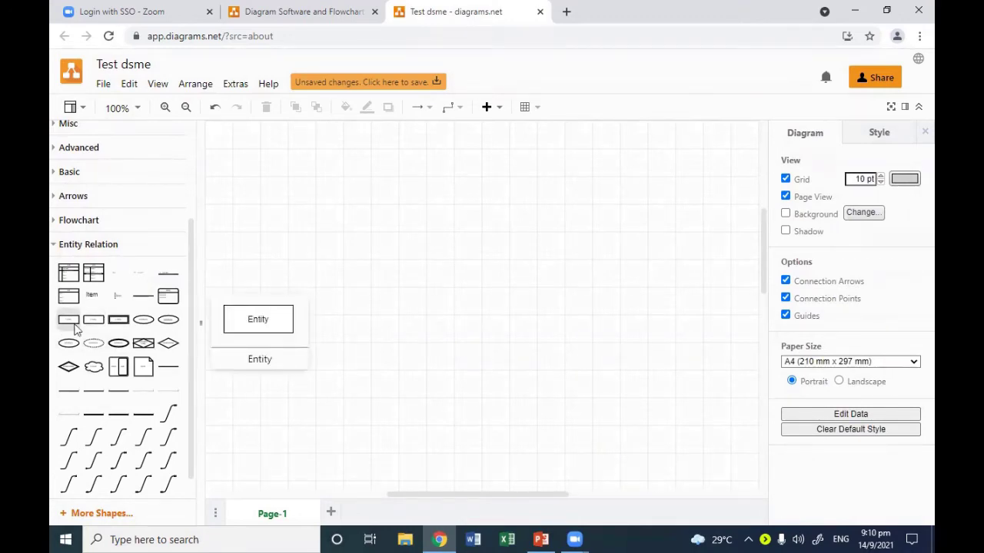
left_click_drag(74, 329, 356, 204)
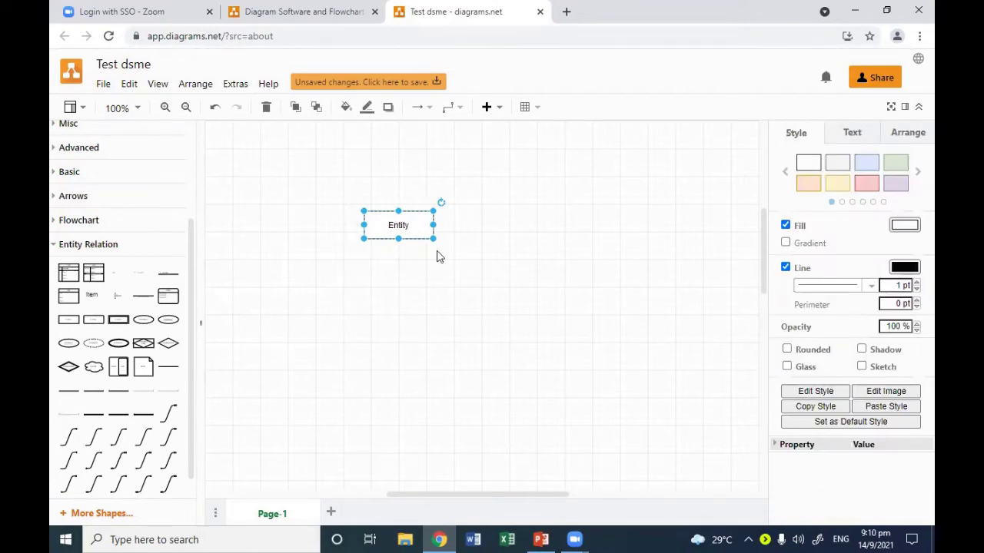
left_click_drag(432, 238, 356, 215)
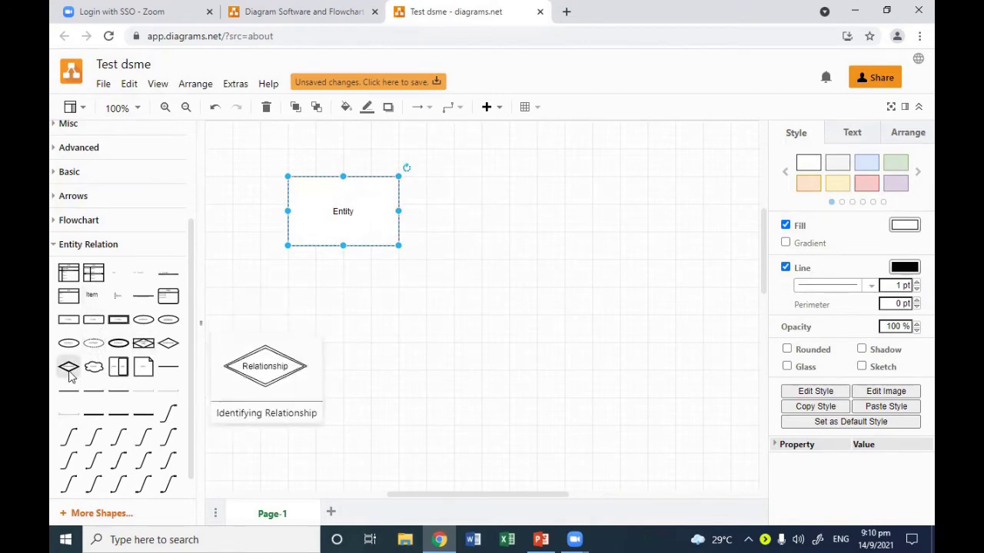
left_click_drag(169, 343, 468, 182)
left_click_drag(548, 218, 395, 352)
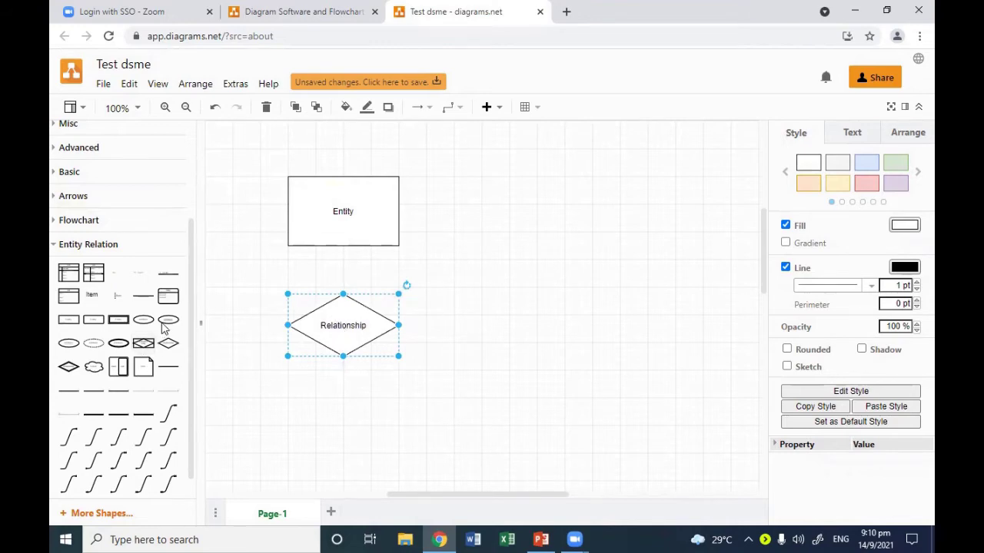
left_click_drag(164, 323, 465, 154)
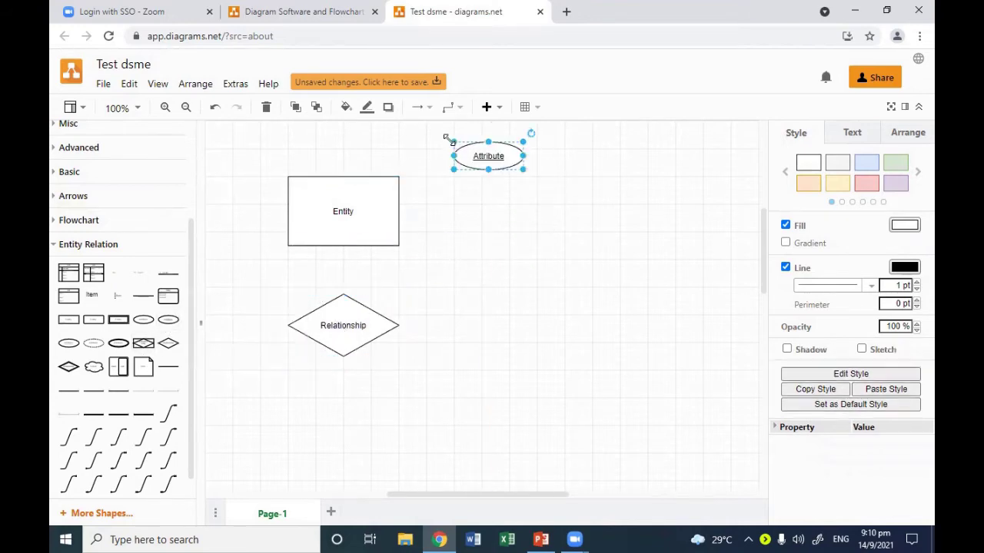
left_click_drag(143, 320, 465, 166)
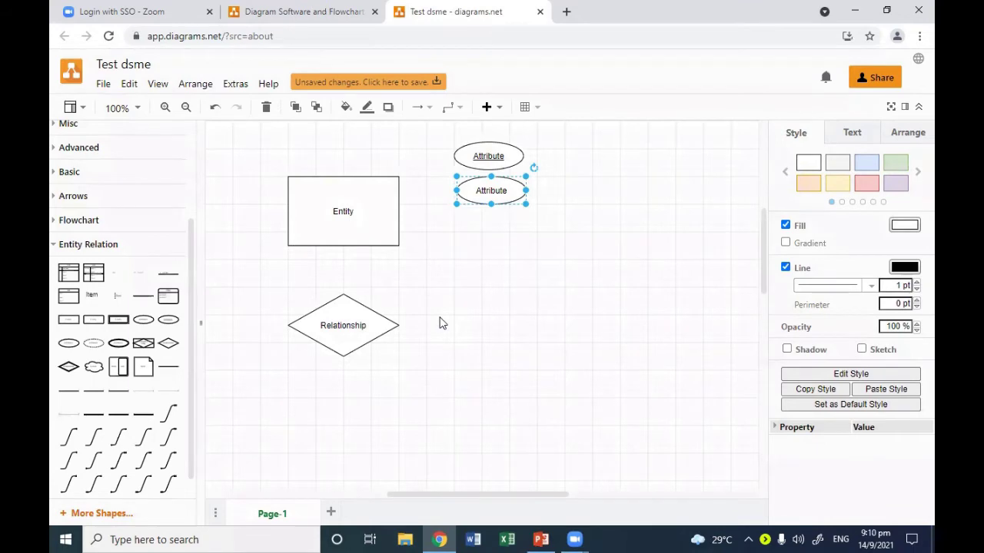
- Label the entity 'Professor' and the relationship diamond 'teach'
double_click(351, 218)
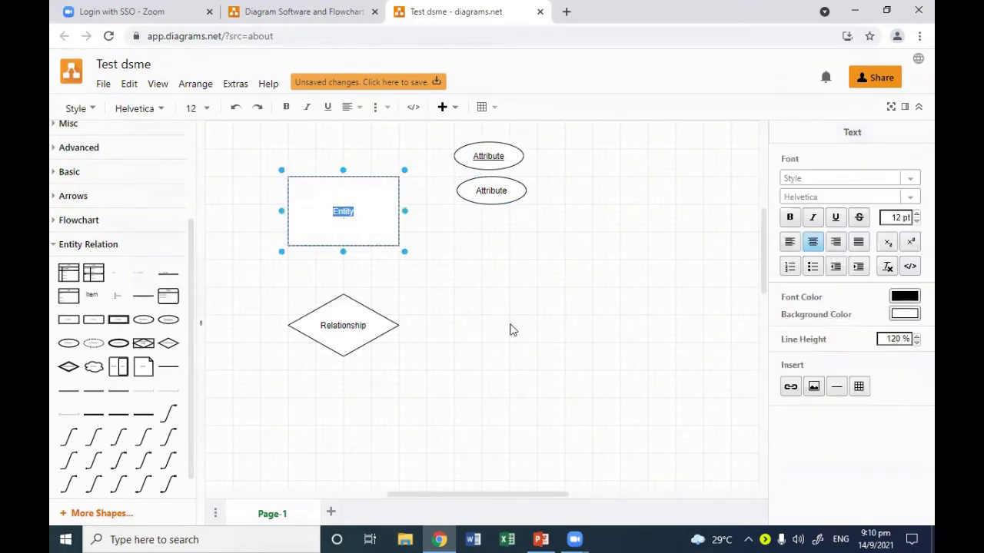
type("Professor")
left_click(504, 318)
double_click(329, 325)
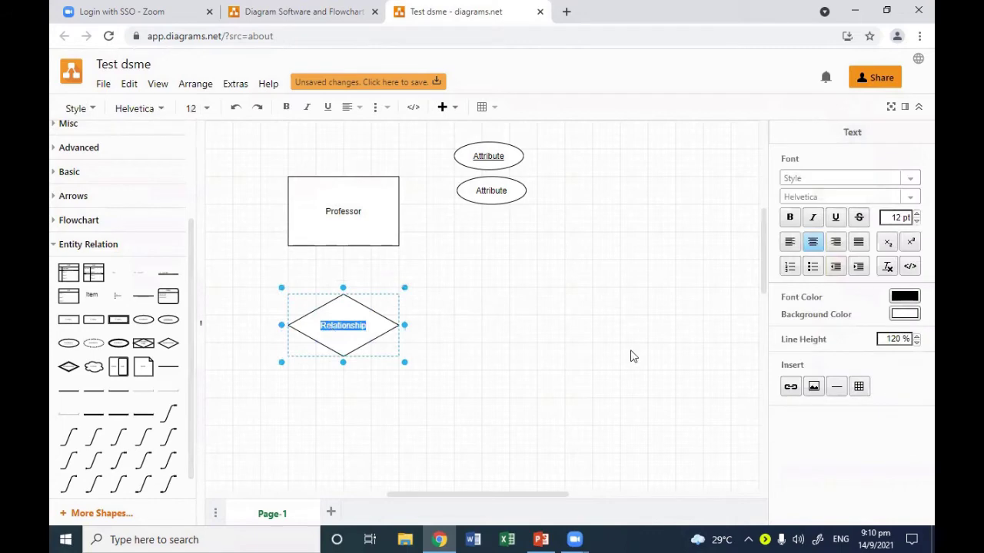
type("teach")
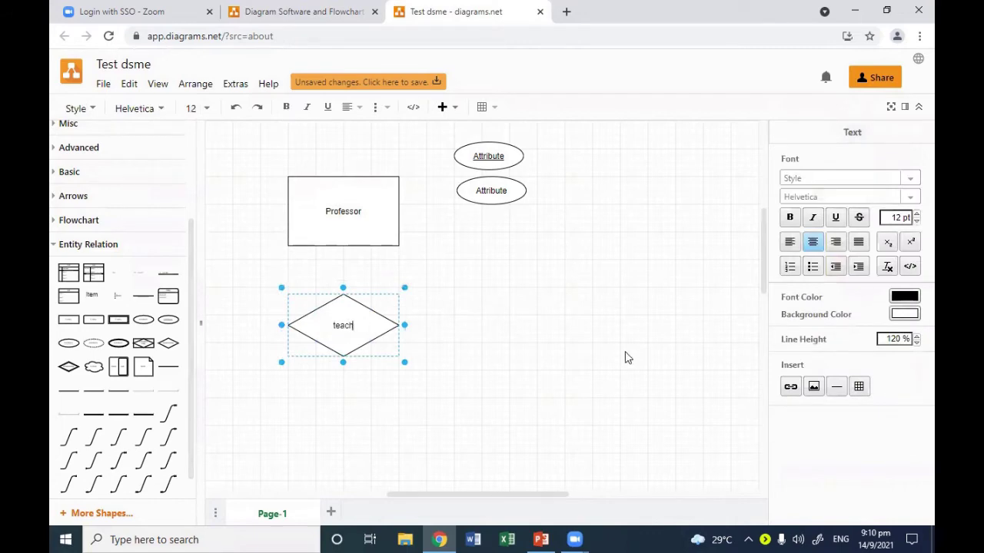
left_click(615, 362)
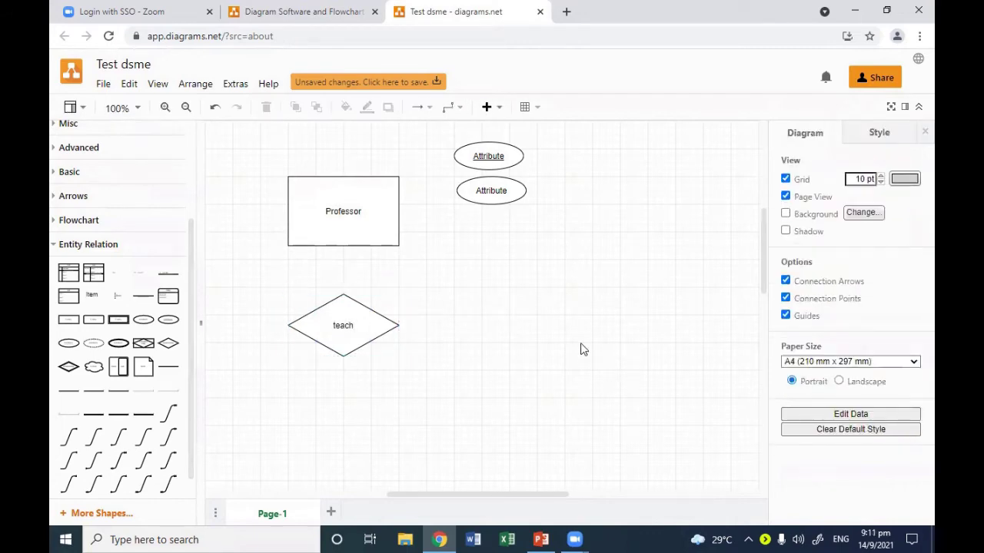
- Label the attribute ovals 'StaffID' and 'Name', and nudge the Name oval lower
double_click(489, 155)
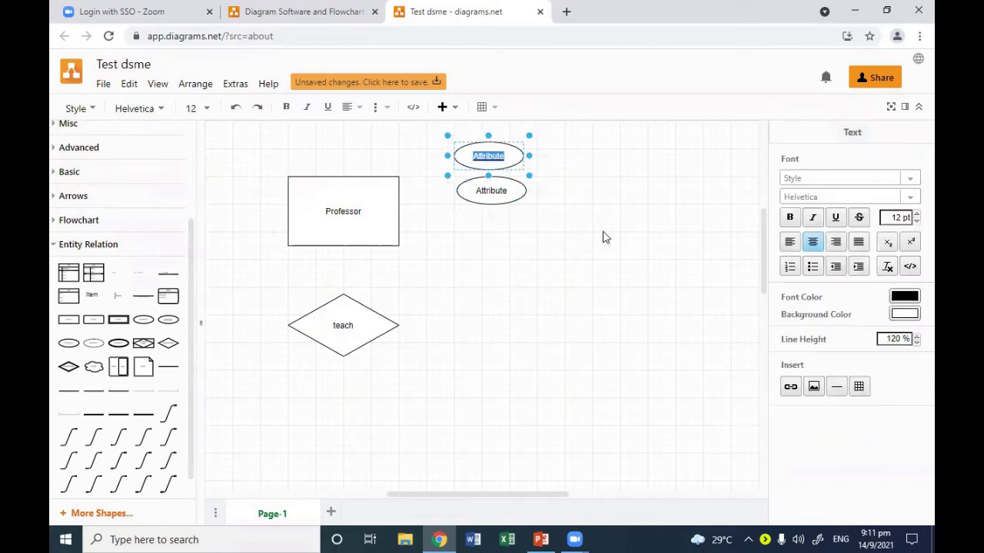
type("staffID")
left_click(495, 195)
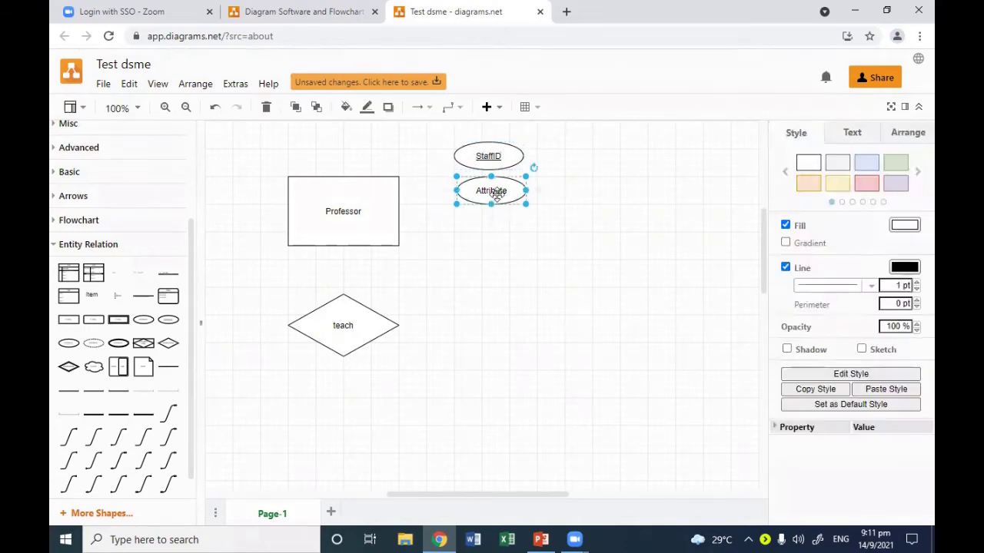
double_click(496, 195)
type("Na")
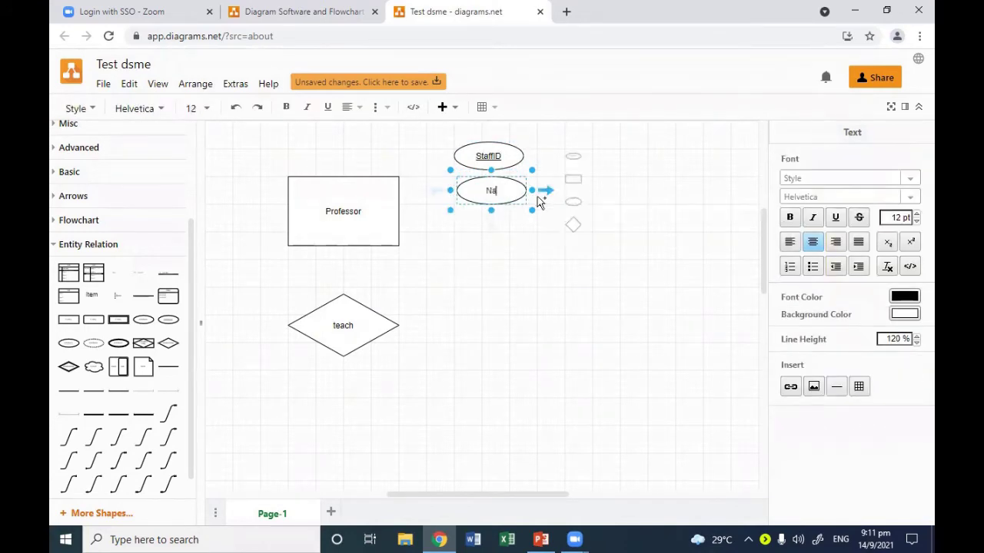
type("me")
left_click(505, 276)
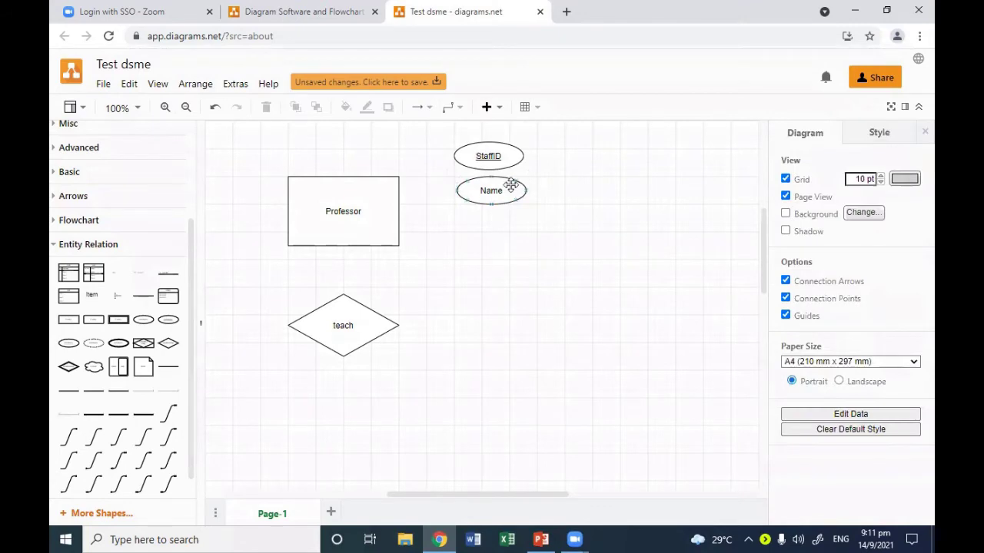
left_click_drag(504, 186, 496, 189)
left_click(588, 264)
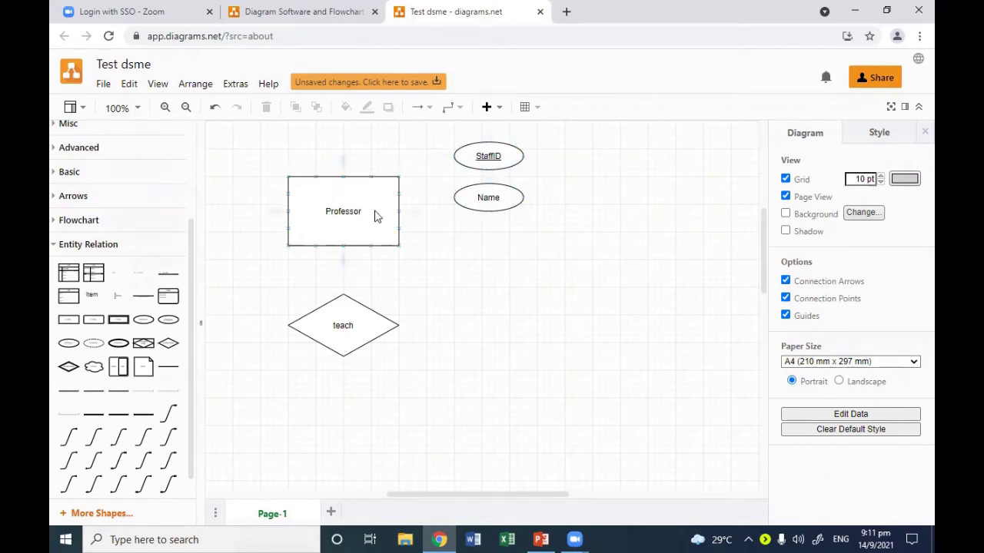
scroll(476, 269, "up", 2)
scroll(492, 289, "down", 2)
left_click(494, 159)
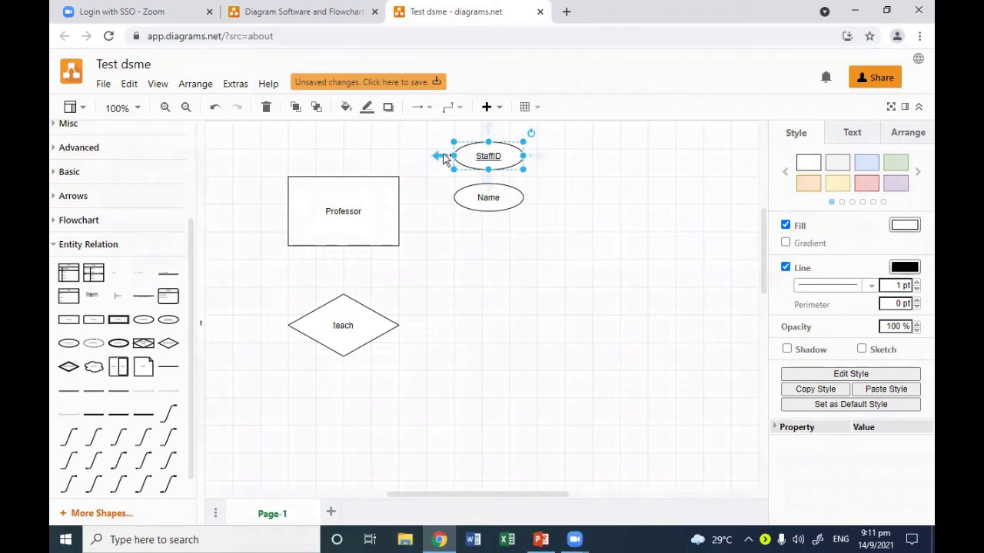
- Draw a connector from the StaffID oval to the top edge of the Professor box
mouse_move(440, 159)
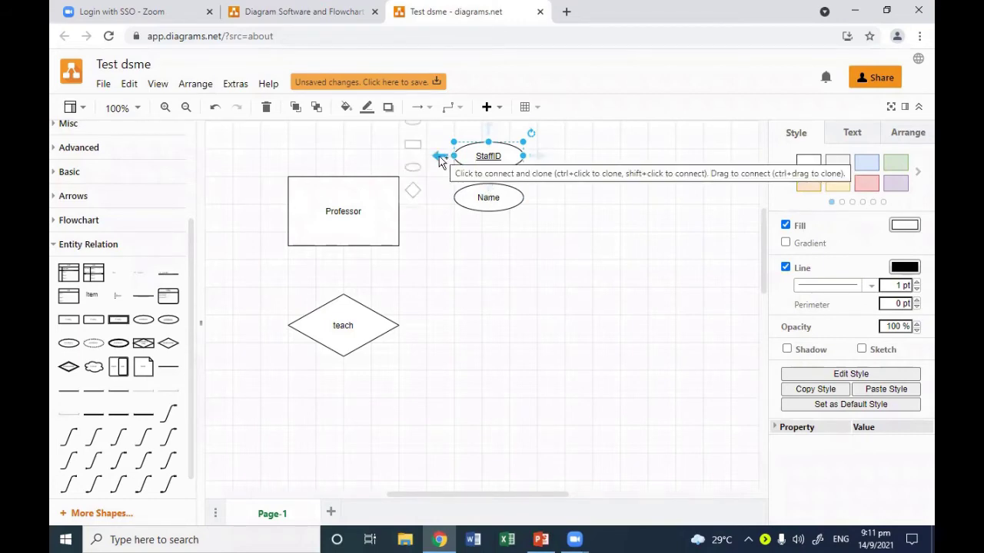
left_click_drag(440, 158, 372, 175)
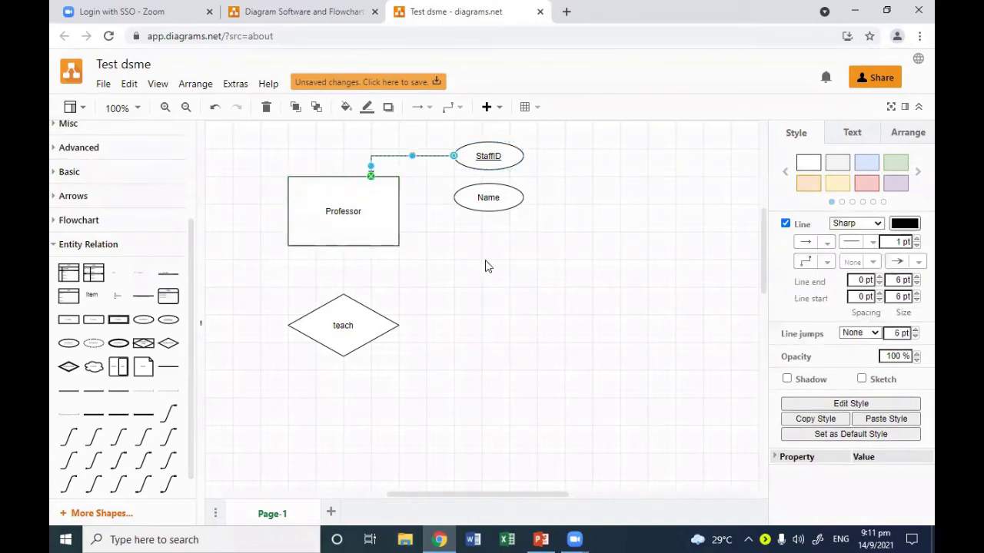
left_click(435, 179)
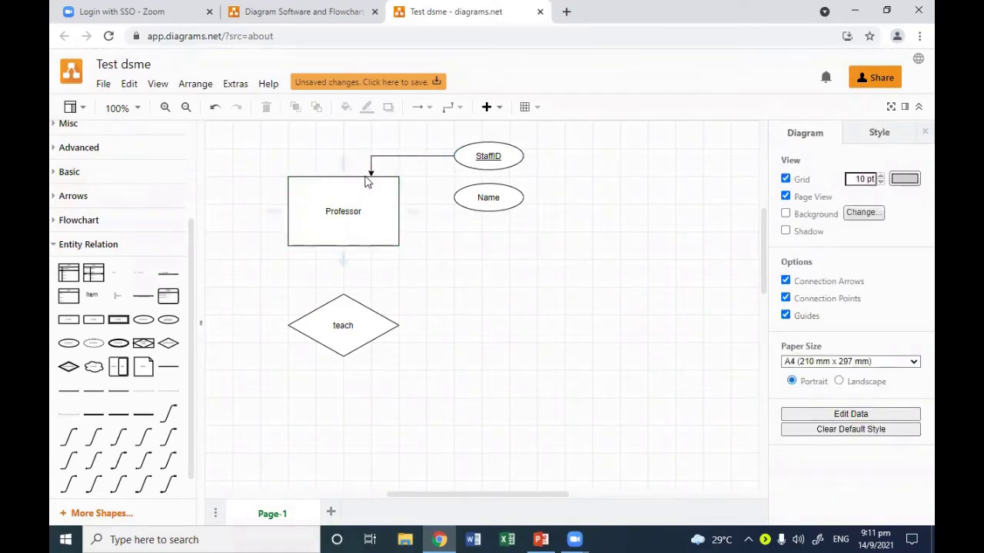
left_click(407, 157)
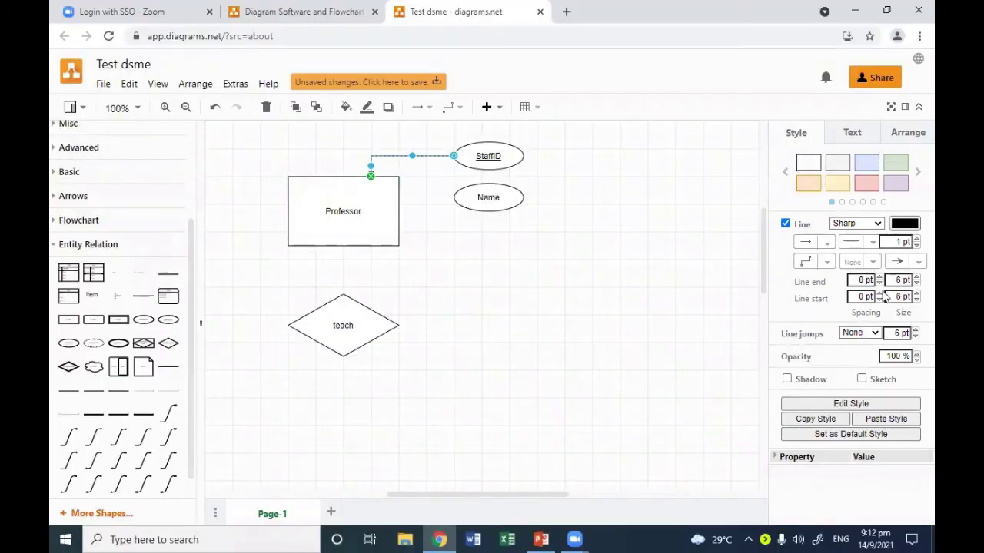
- Set the Professor–StaffID line's end marker to None
left_click(918, 263)
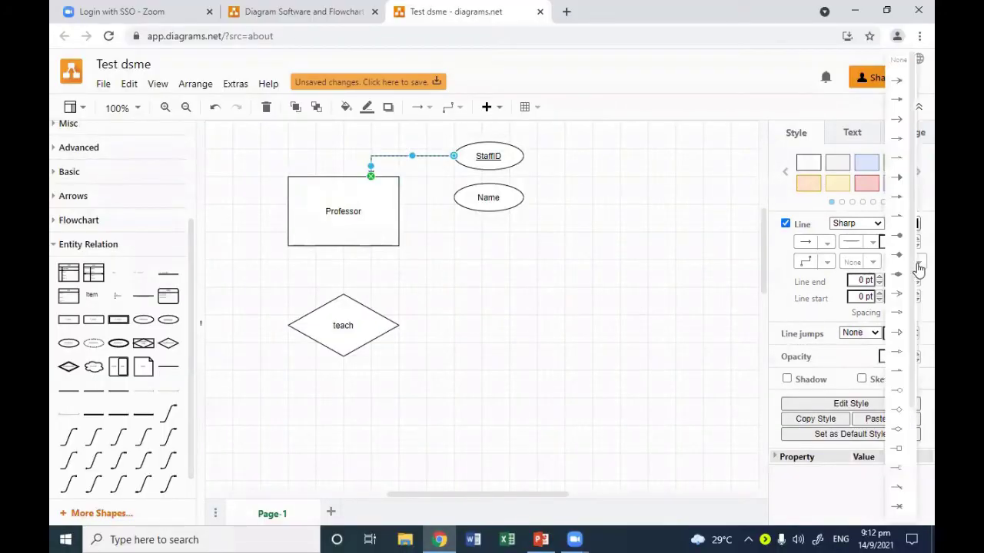
left_click(898, 61)
left_click(424, 273)
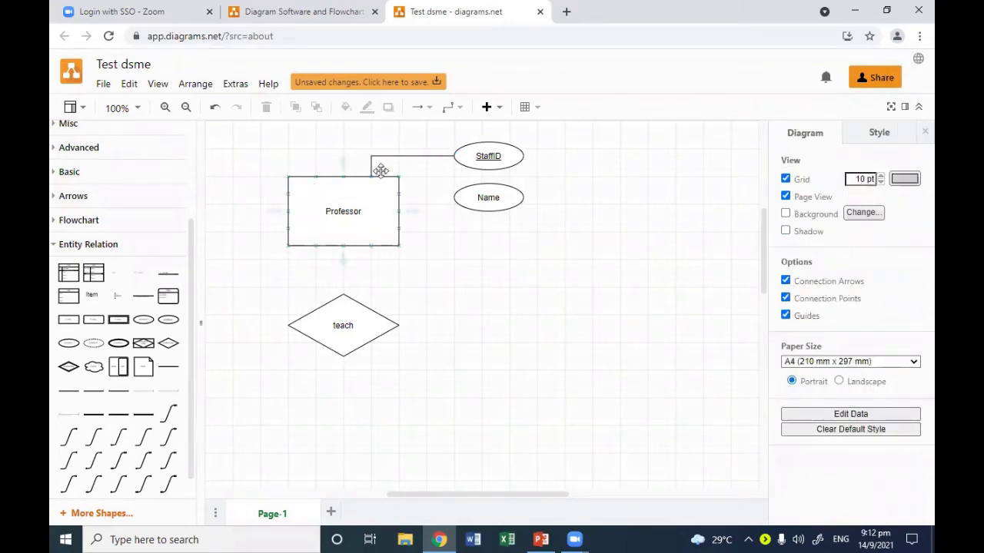
- Change the Professor–StaffID line's waypoint style to Curved
left_click(401, 155)
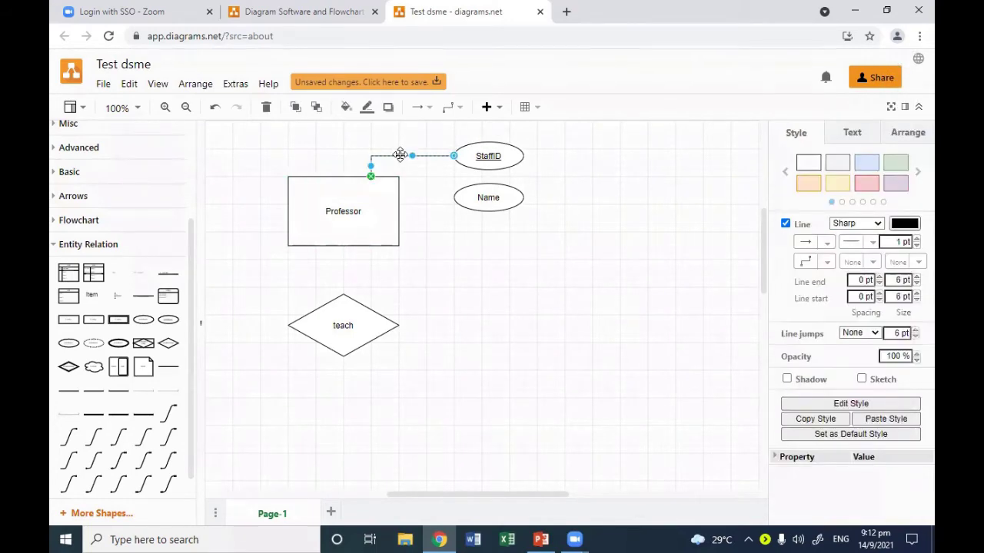
left_click(827, 263)
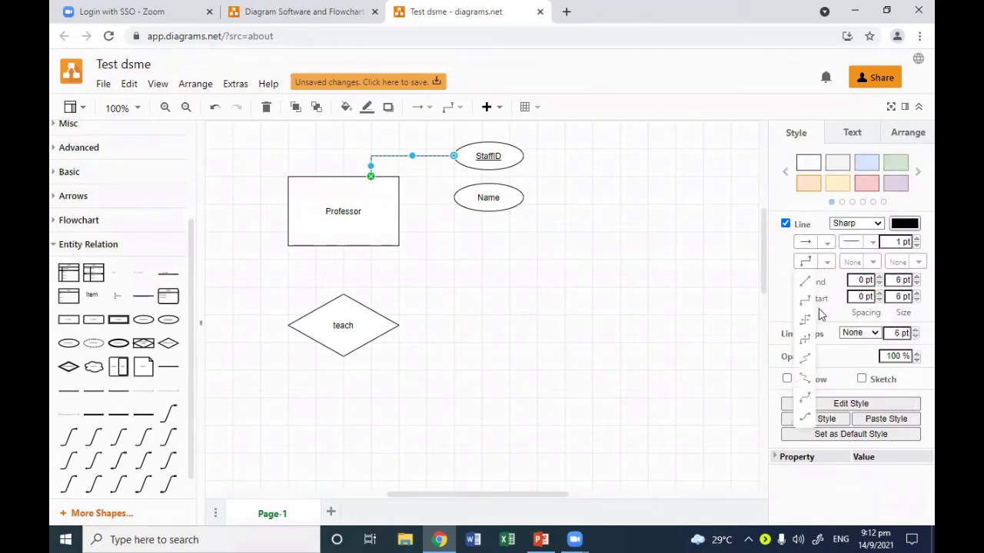
left_click(804, 399)
left_click(547, 350)
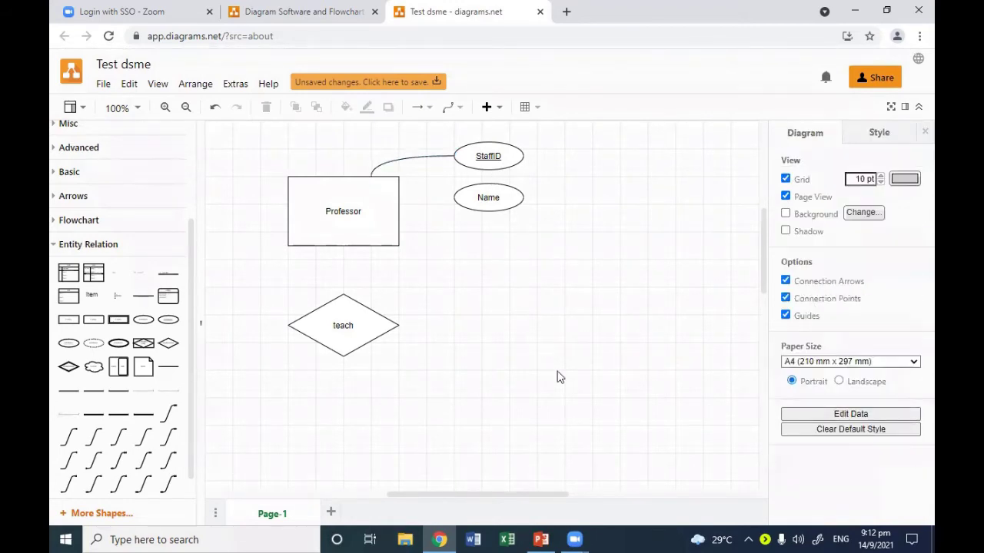
left_click(431, 160)
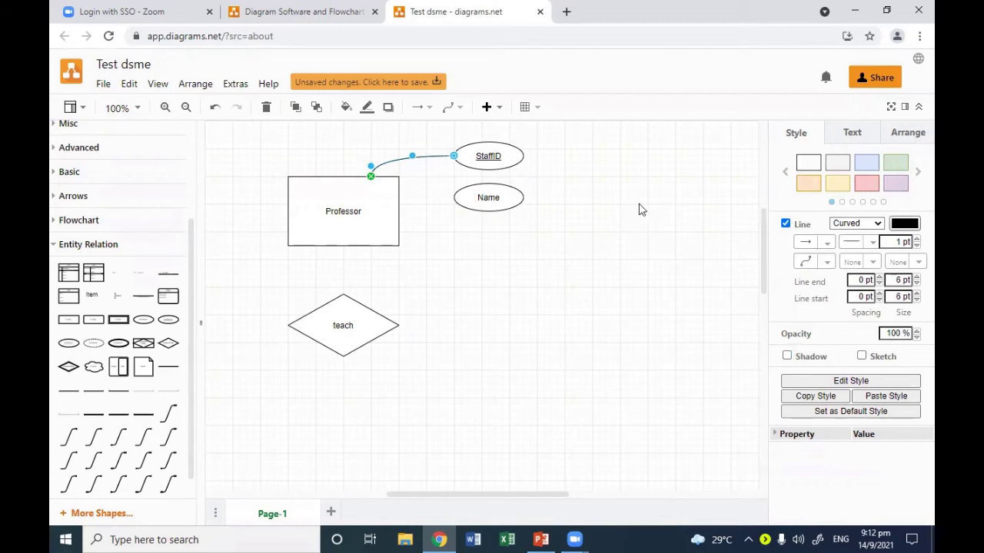
left_click(369, 225)
left_click(336, 307)
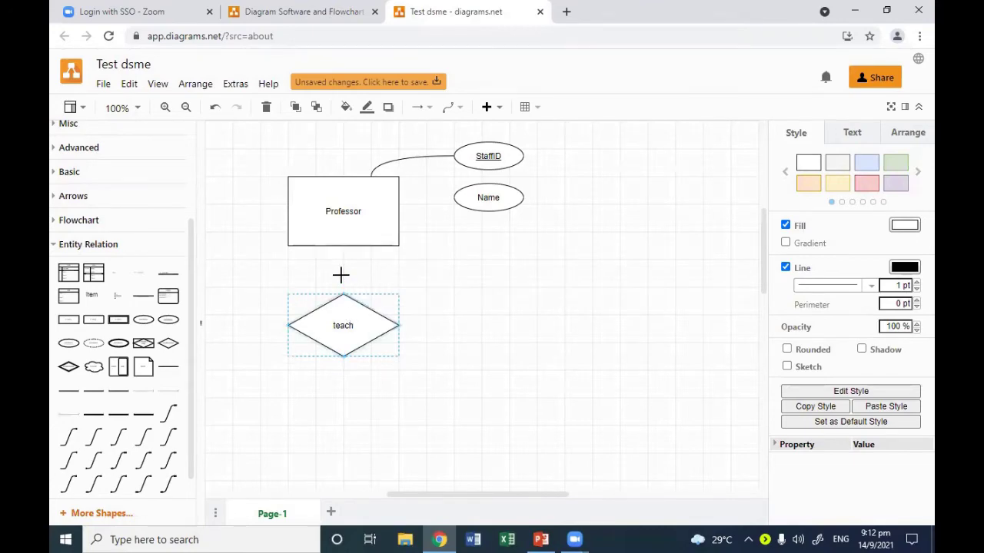
- Draw a line from the teach diamond's top up to Professor's bottom edge
left_click_drag(340, 275, 343, 246)
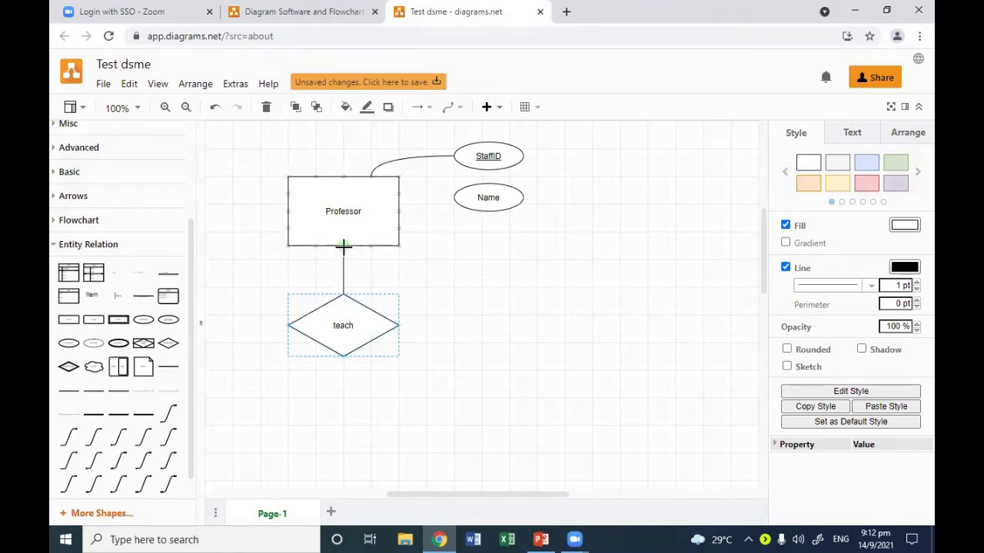
left_click(509, 271)
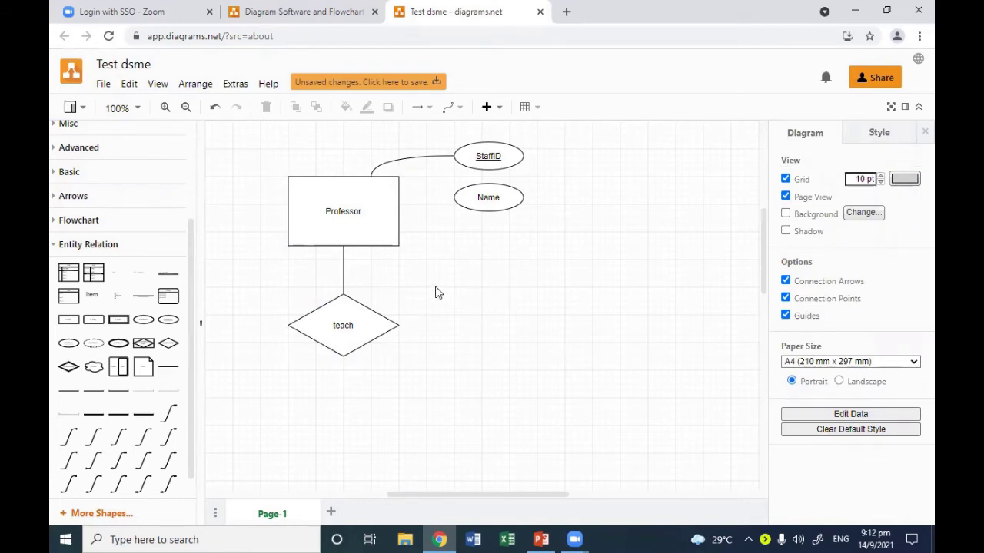
left_click(343, 277)
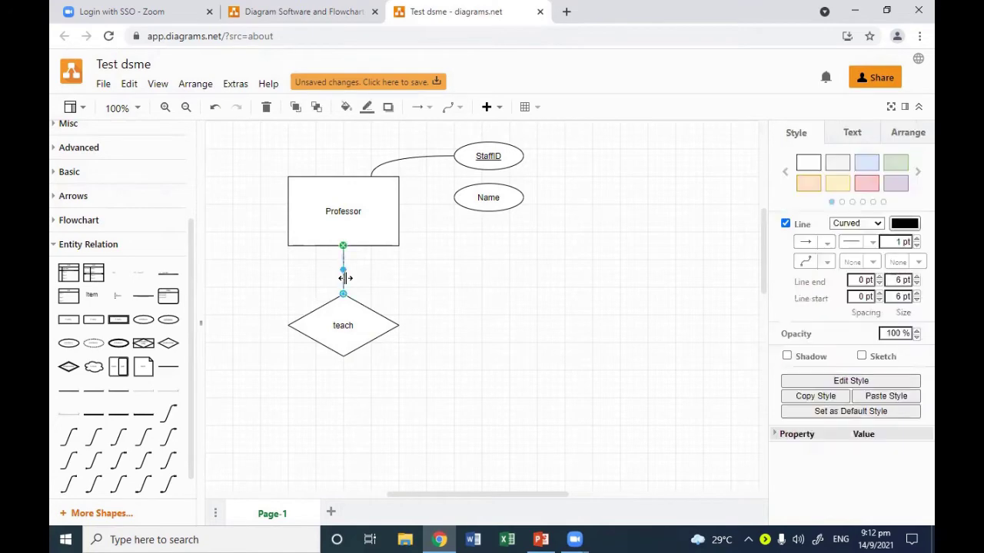
- Give the Professor–teach line a double-bar 'exactly one' ER end marker at Professor
left_click(917, 264)
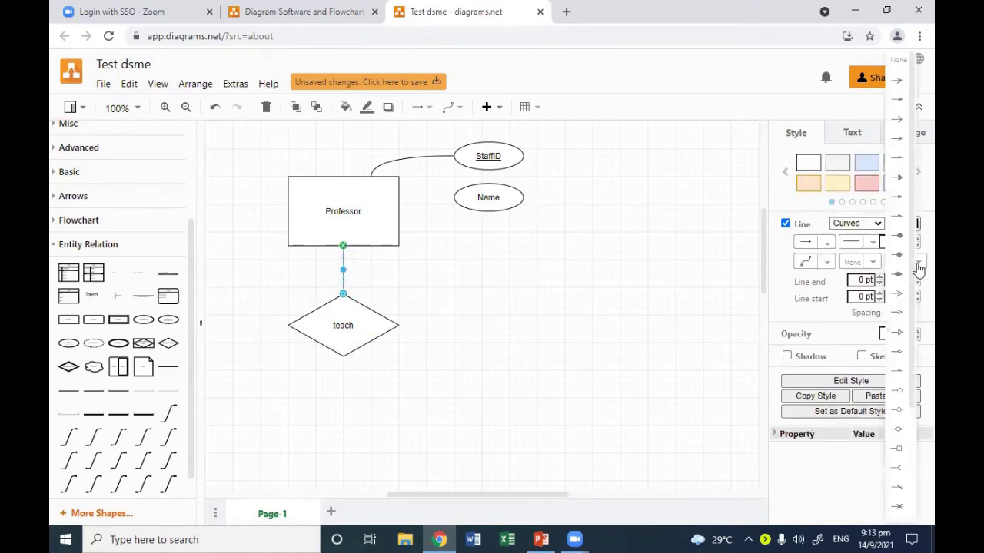
left_click(905, 358)
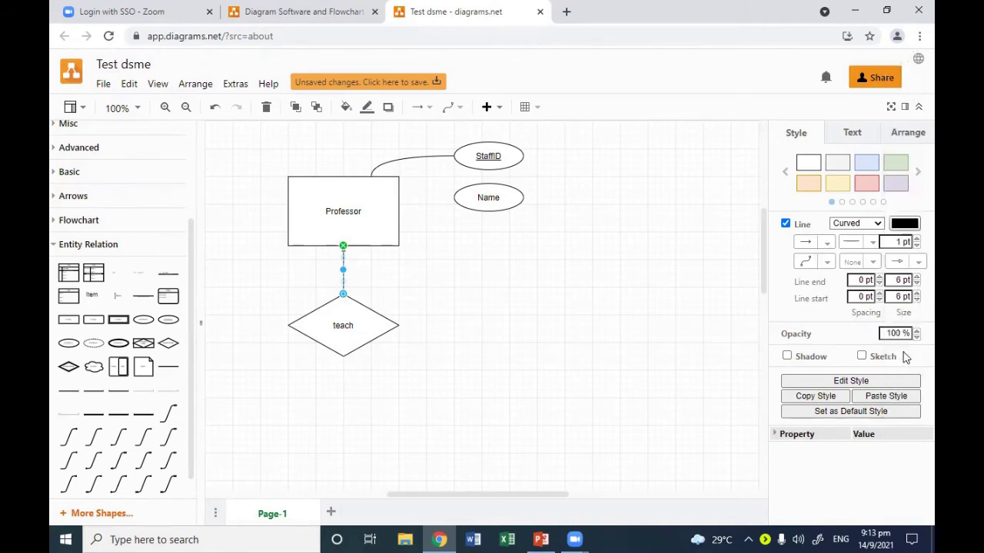
left_click(918, 264)
scroll(900, 446, "down", 2)
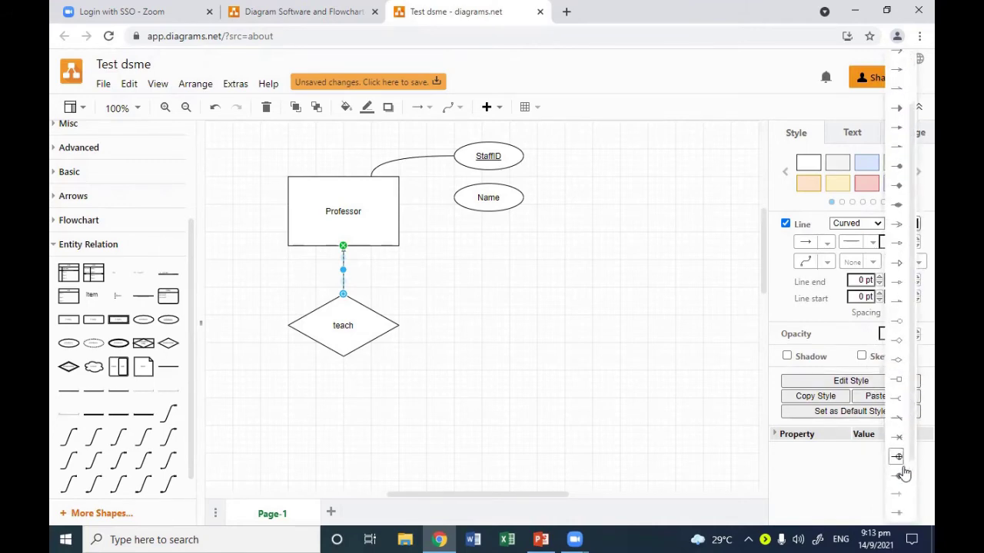
scroll(896, 508, "down", 2)
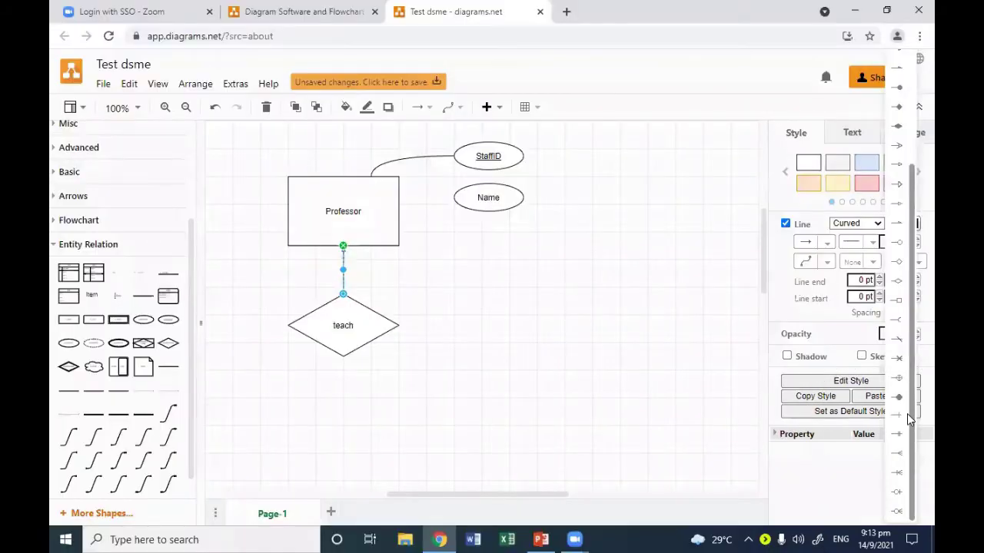
left_click(896, 435)
left_click(632, 377)
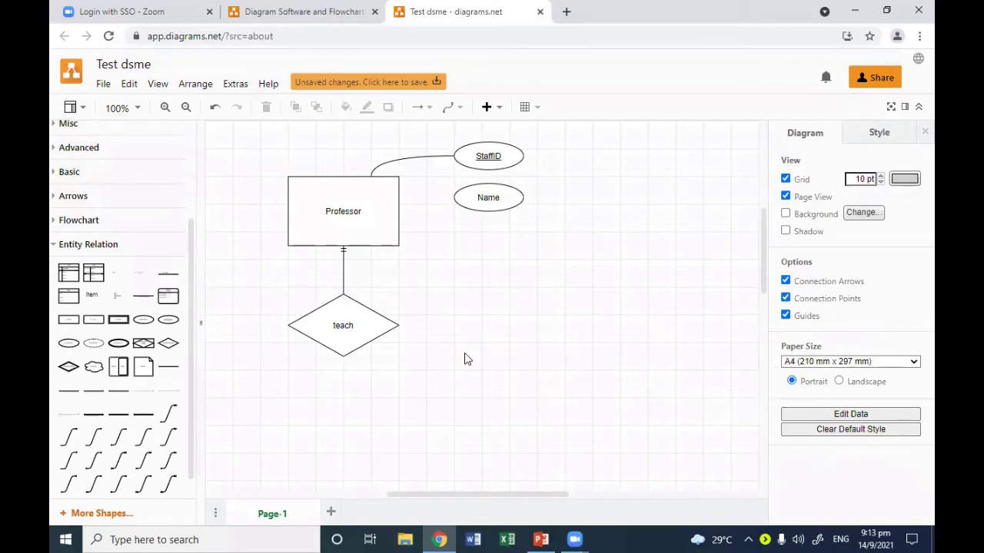
left_click(352, 332)
left_click(524, 340)
- Add an Entity box right of teach and connect teach to it with a circle end marker
mouse_move(91, 332)
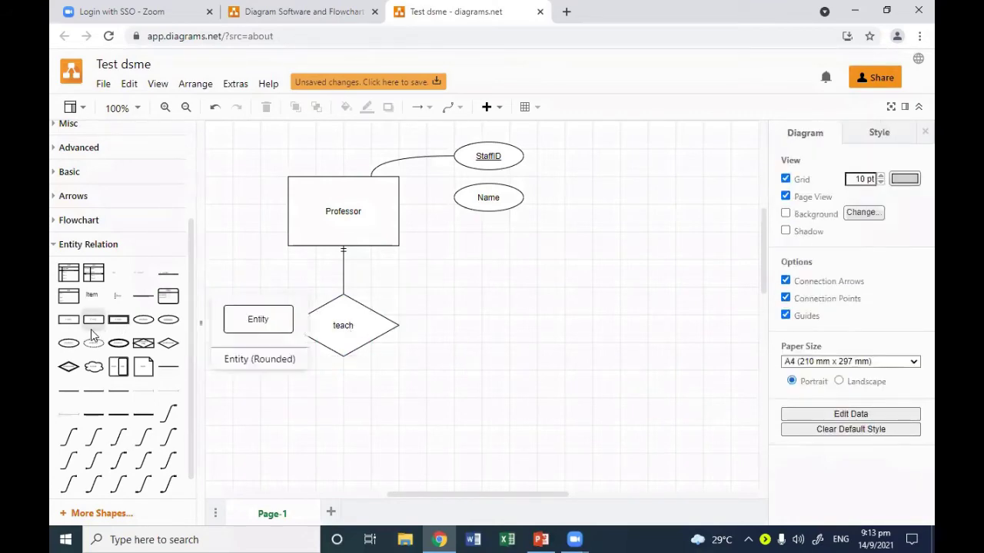
left_click_drag(90, 333, 492, 303)
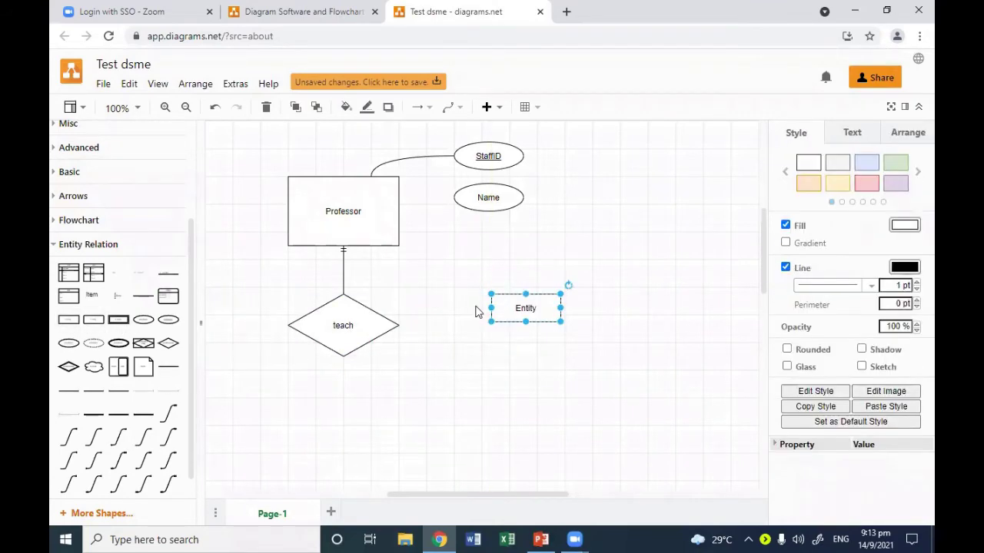
left_click_drag(560, 321, 634, 398)
left_click(339, 314)
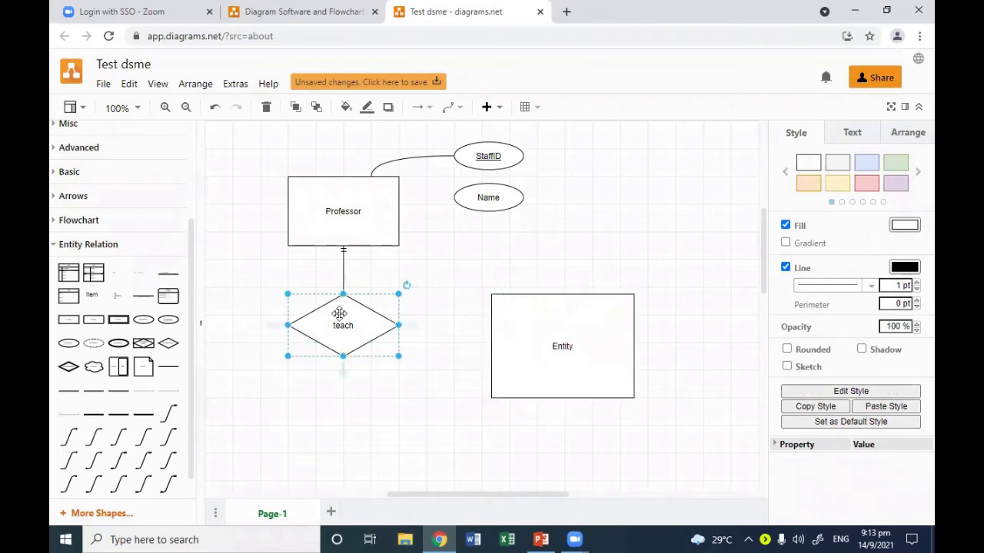
left_click_drag(414, 325, 501, 352)
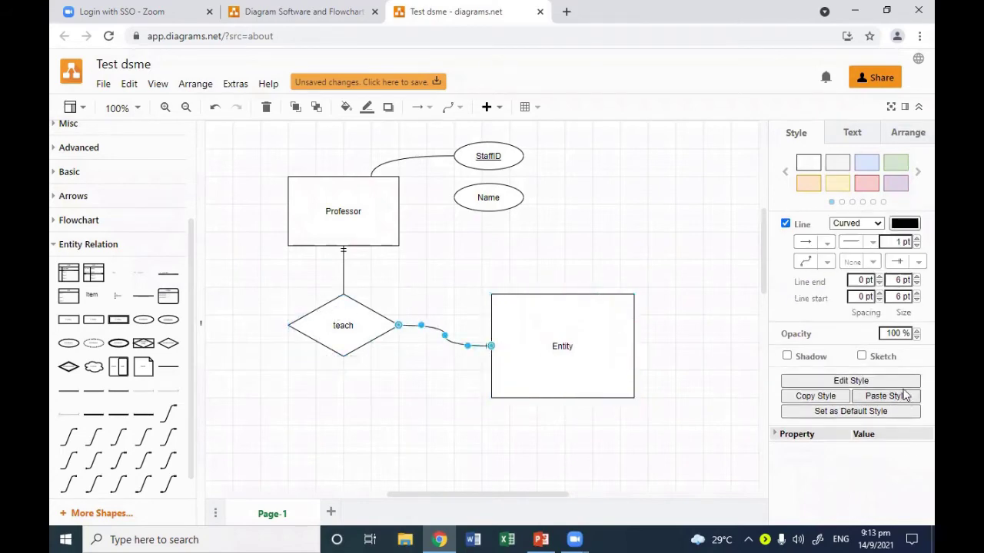
left_click(919, 262)
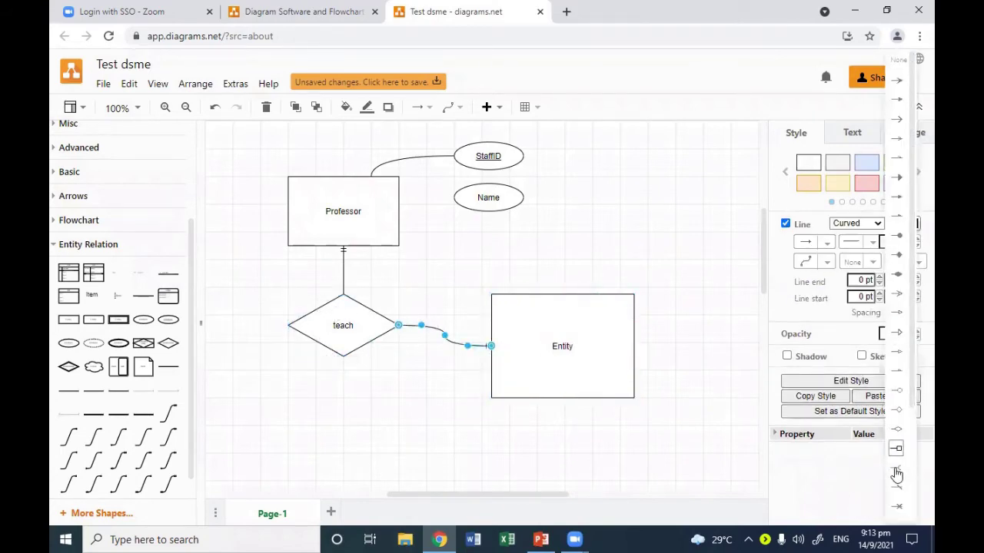
scroll(897, 473, "down", 5)
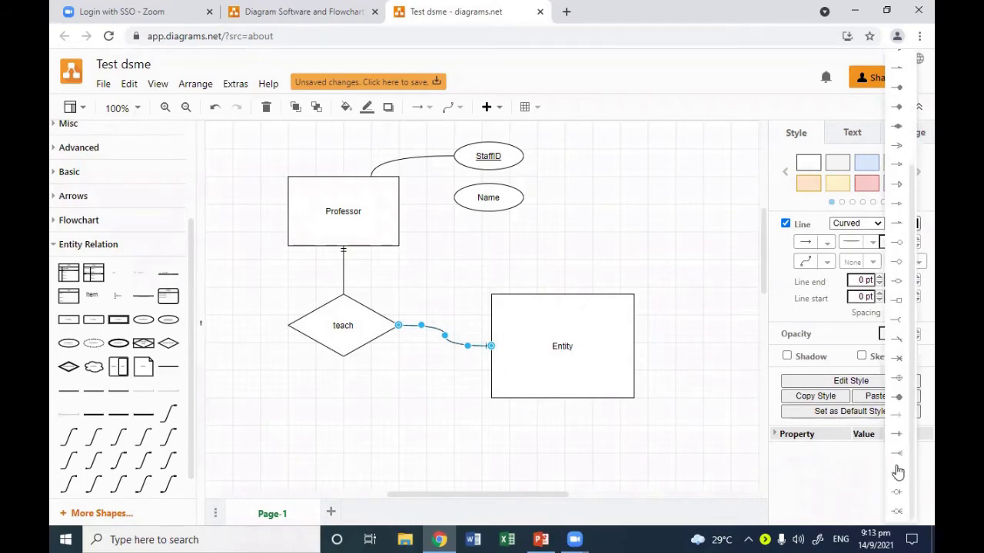
left_click(897, 511)
- Rename the new entity 'Permit', shrink it slightly, and switch to the PowerPoint slides
left_click(572, 351)
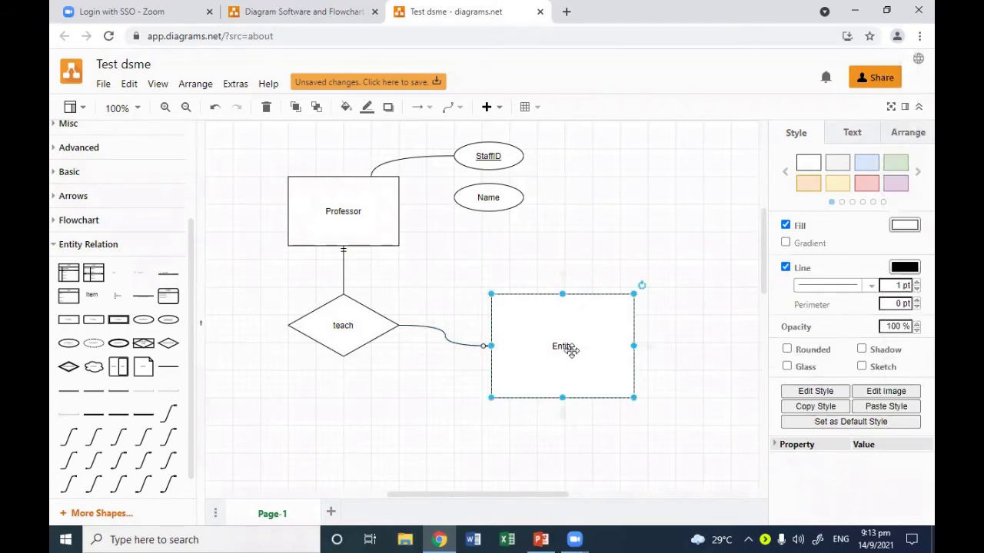
double_click(571, 350)
type("Pe")
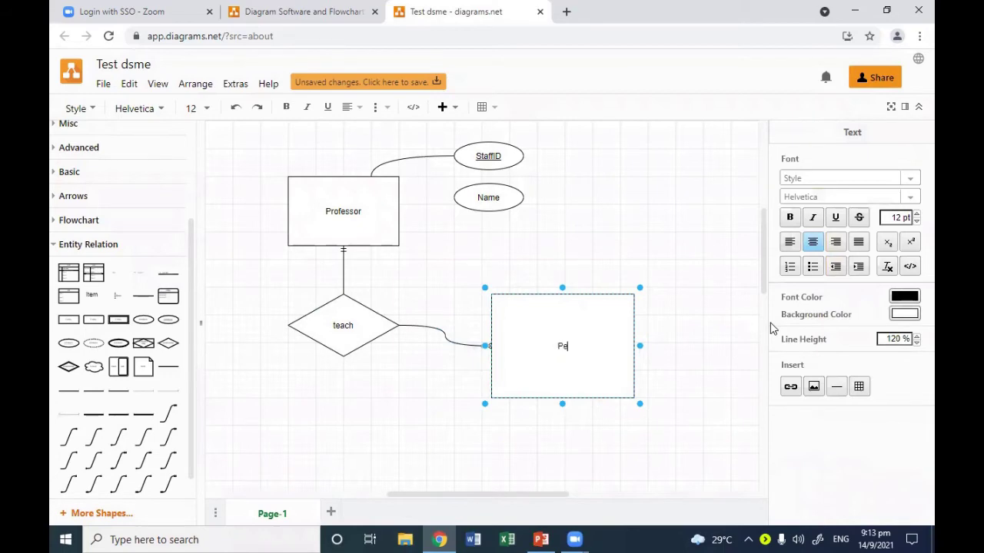
type("rmit")
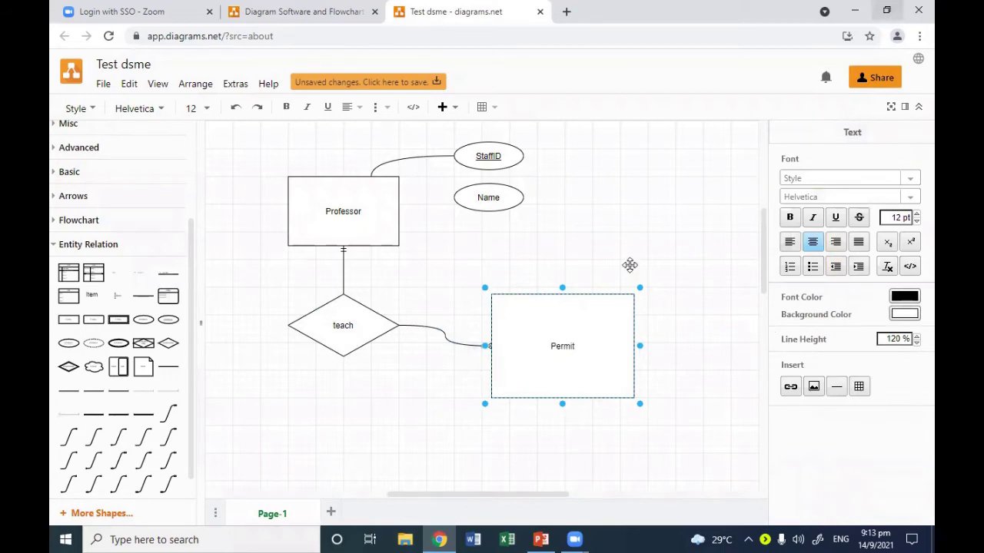
left_click(647, 246)
left_click(616, 352)
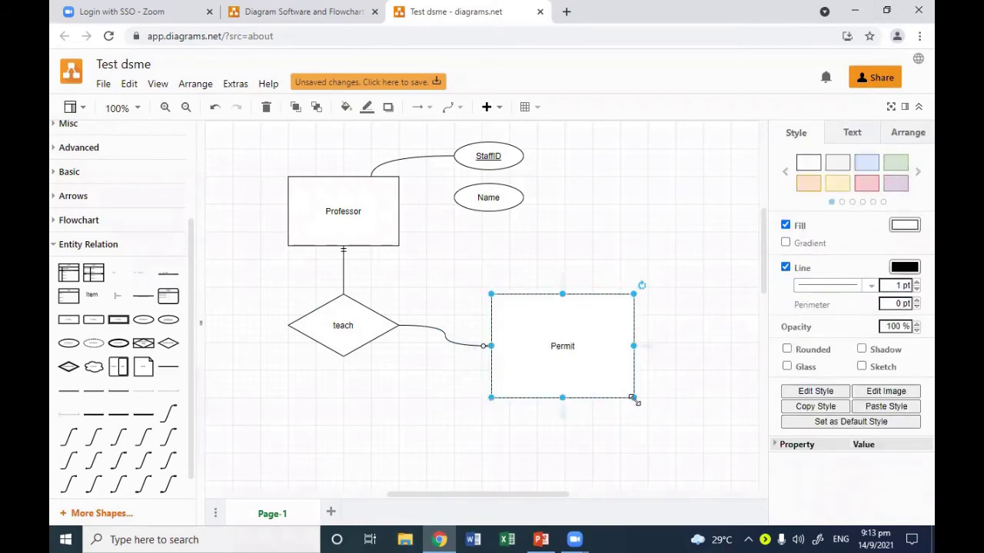
left_click_drag(635, 398, 619, 366)
left_click(658, 377)
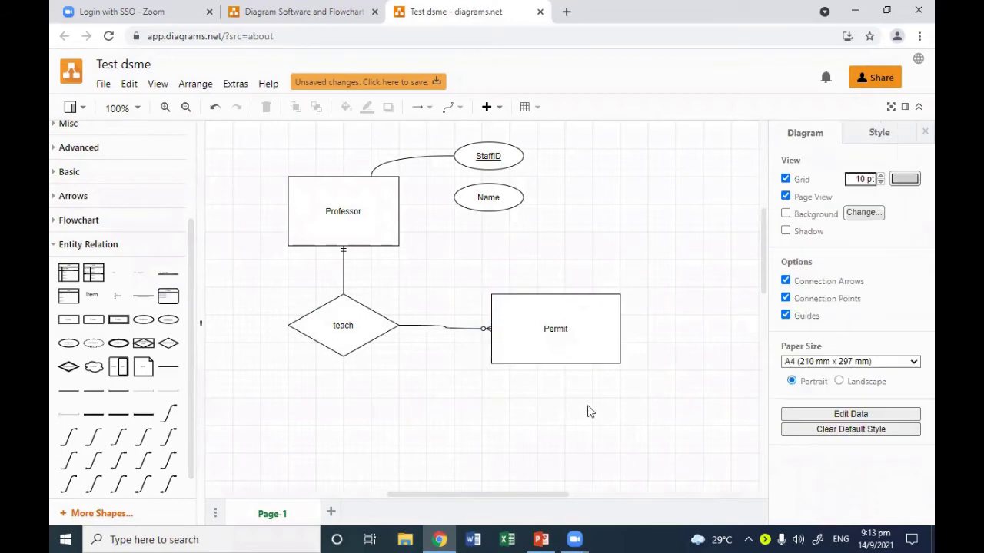
left_click(541, 539)
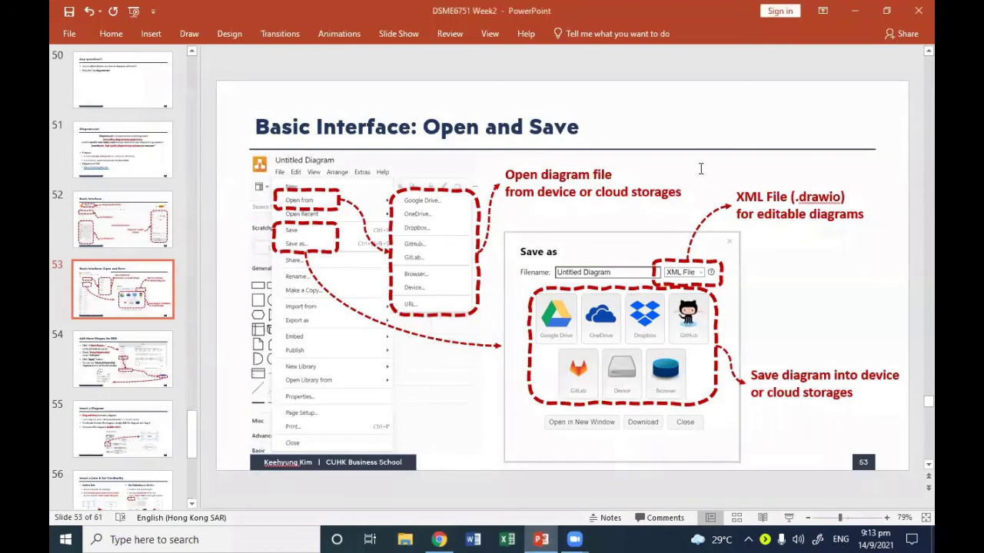
- Page forward past 'Insert a Diagram' to slide 56, then Alt+Tab back to diagrams.net
scroll(700, 169, "down", 1)
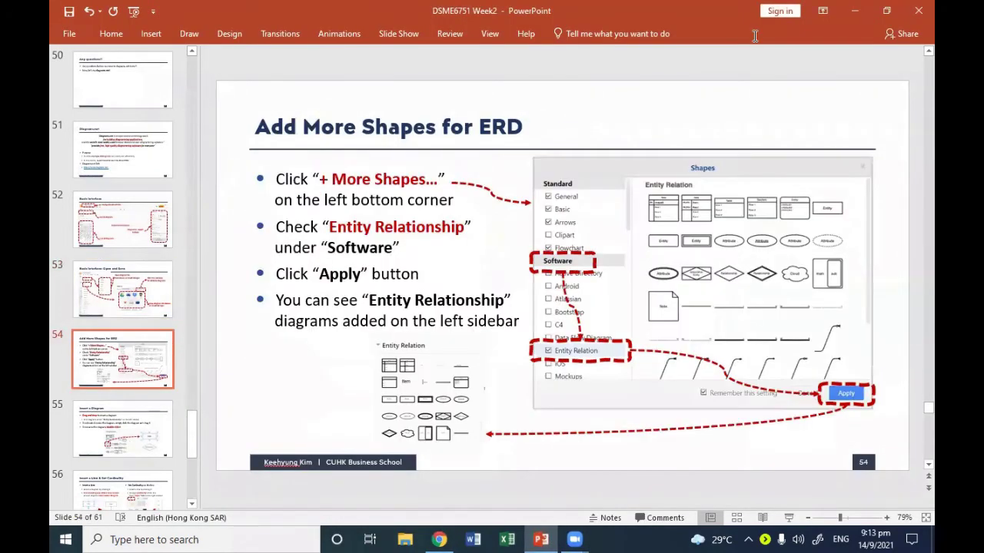
key("Page_Down")
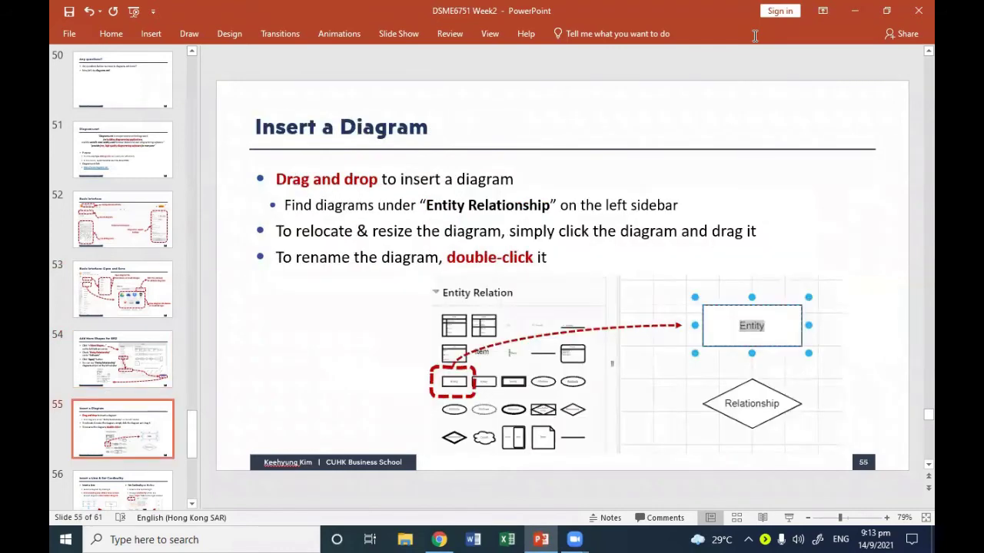
key("Page_Down")
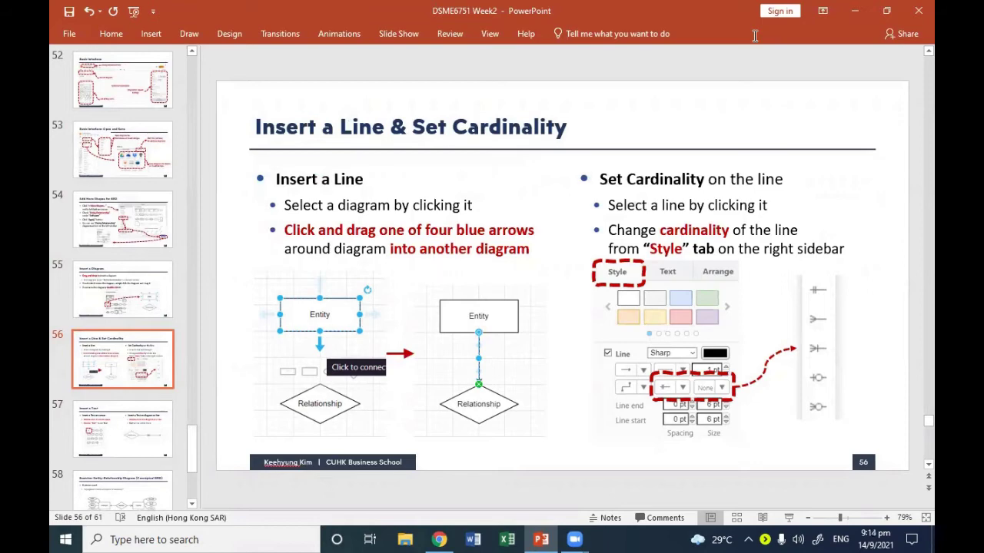
key("alt+Tab")
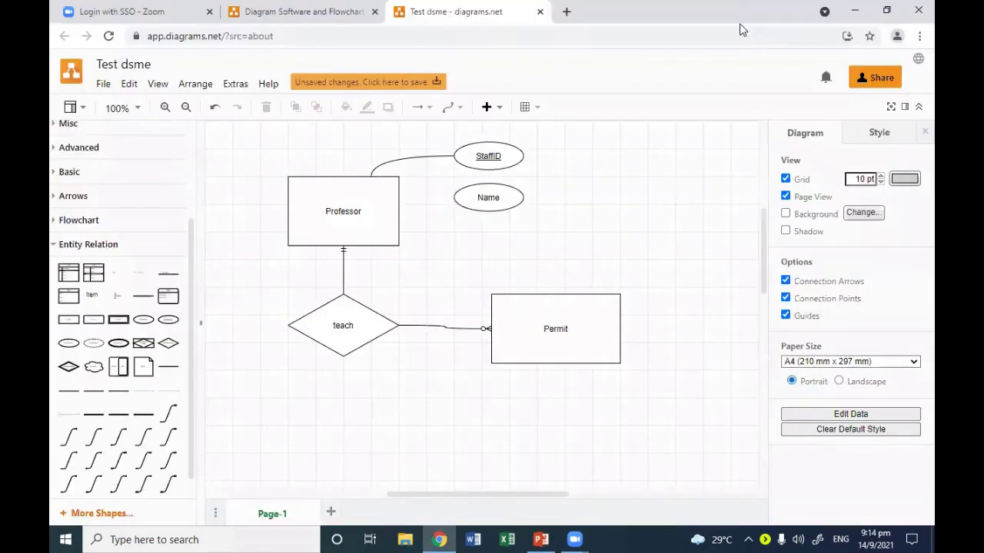
- Move the Permit box down and left and shrink it to about 126x72
left_click_drag(576, 328, 530, 343)
key("Escape")
left_click(539, 373)
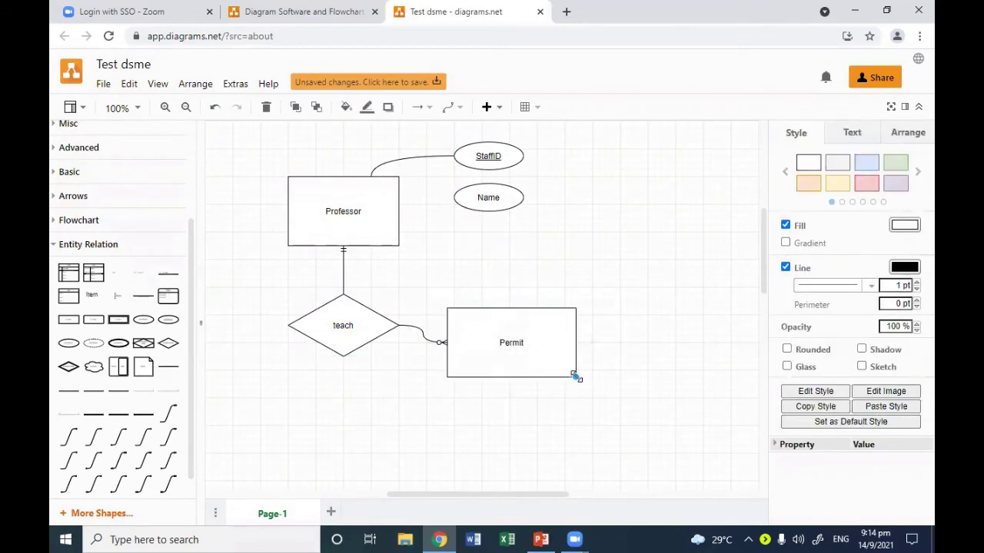
left_click_drag(577, 376, 524, 349)
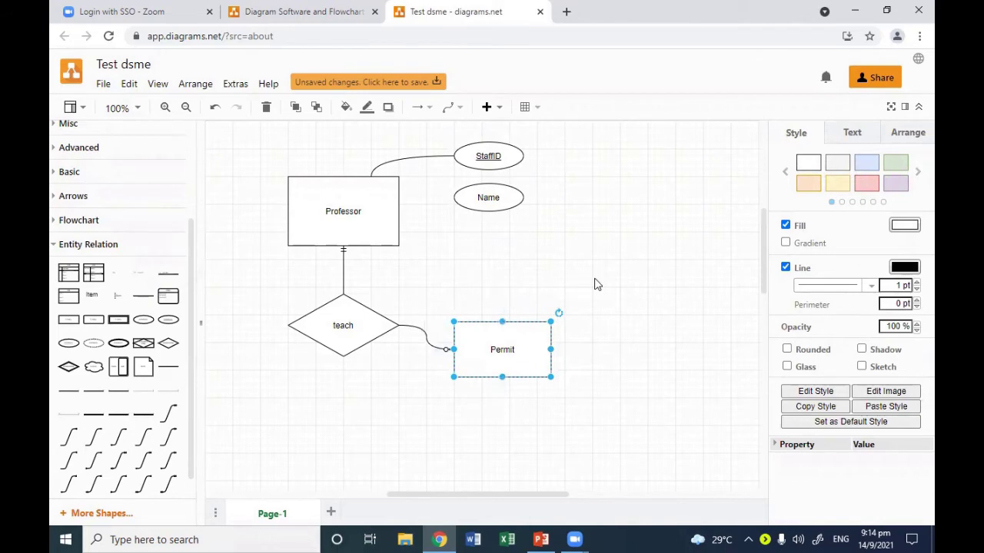
left_click(576, 296)
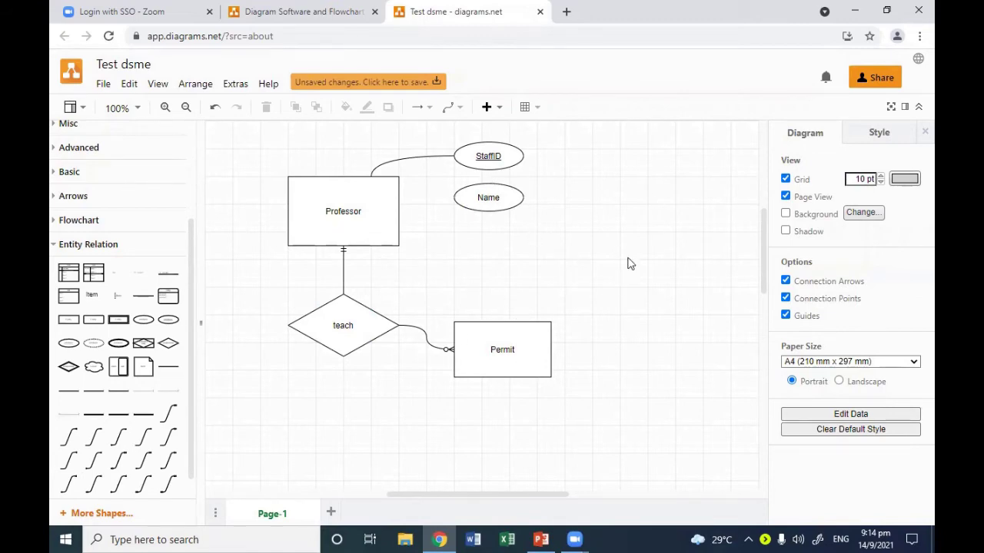
- Add a free text label reading 'test' on empty canvas
double_click(622, 216)
left_click(619, 213)
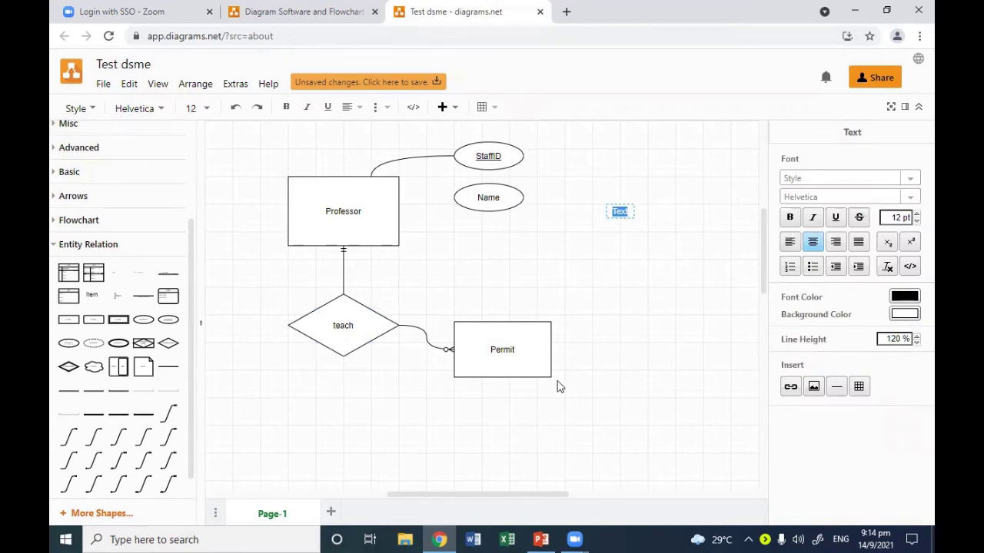
type("tes")
left_click(612, 308)
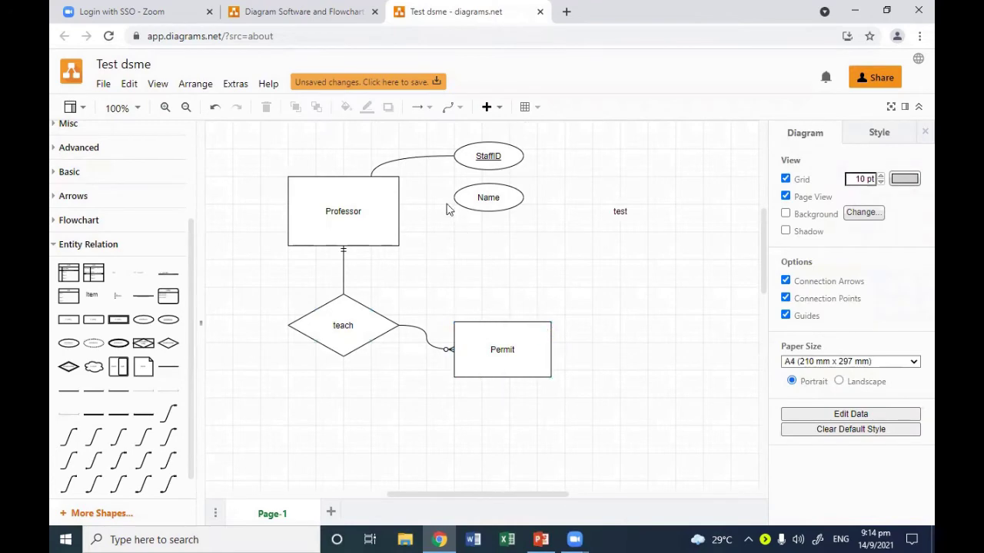
- Add a Text label on the Professor–StaffID connector, then bring PowerPoint forward
left_click(413, 158)
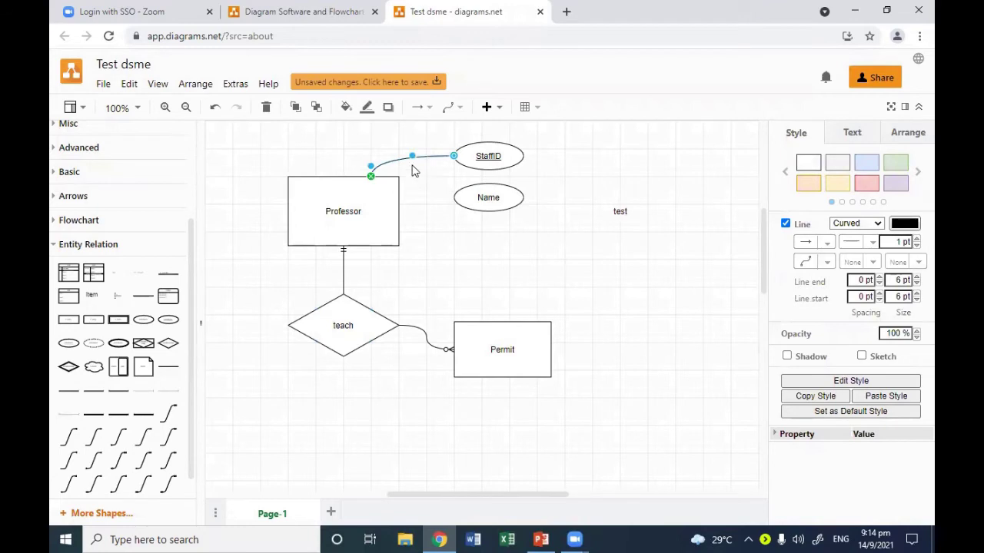
left_click(415, 230)
left_click(407, 154)
double_click(399, 156)
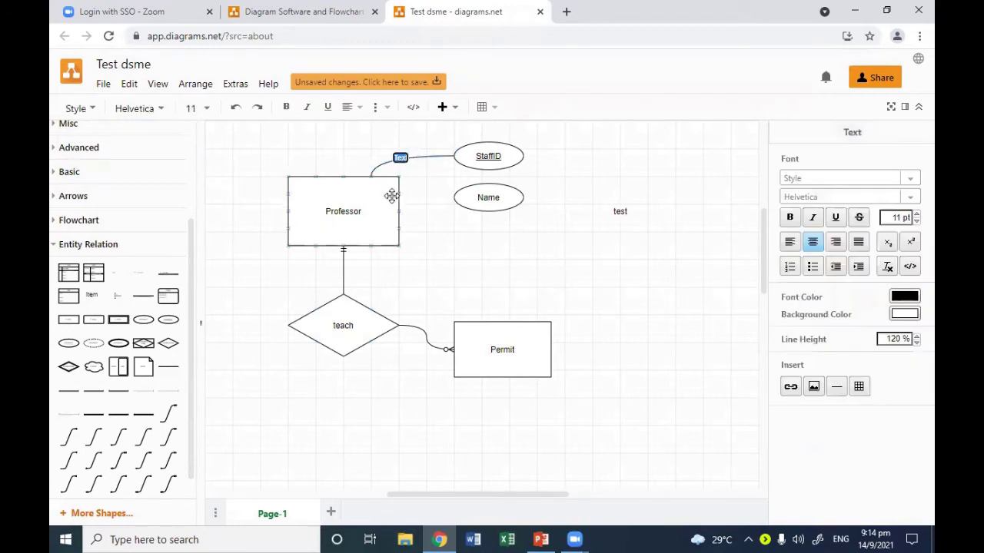
left_click(614, 276)
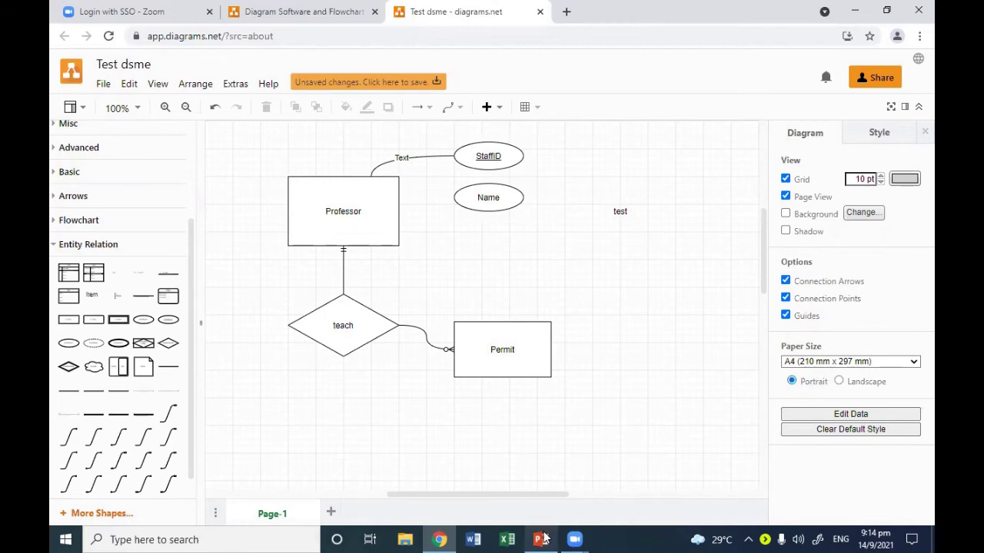
mouse_move(543, 538)
left_click(549, 447)
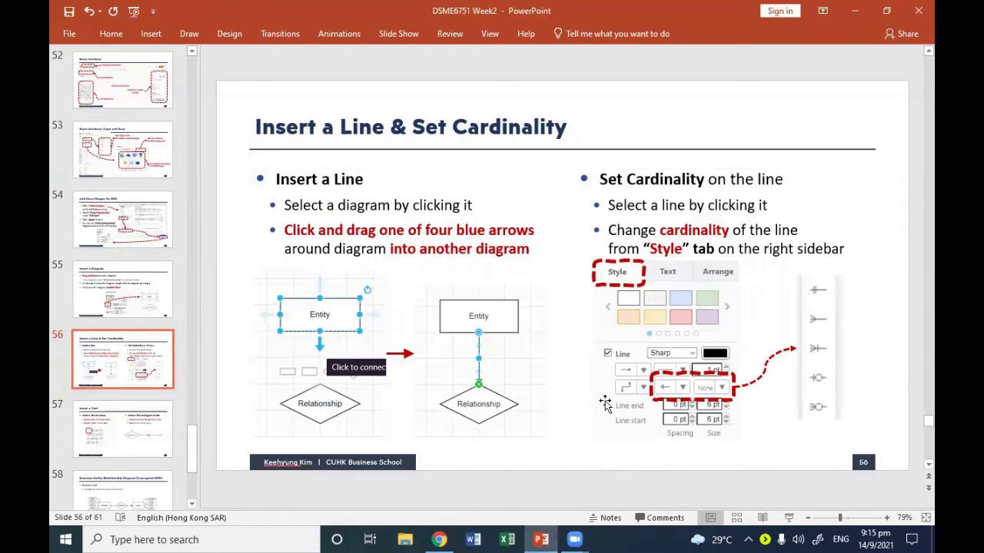
- Advance past 'Insert a Text' to the 'Share the Document' slide, then minimise PowerPoint
key("Page_Down")
key("Page_Down")
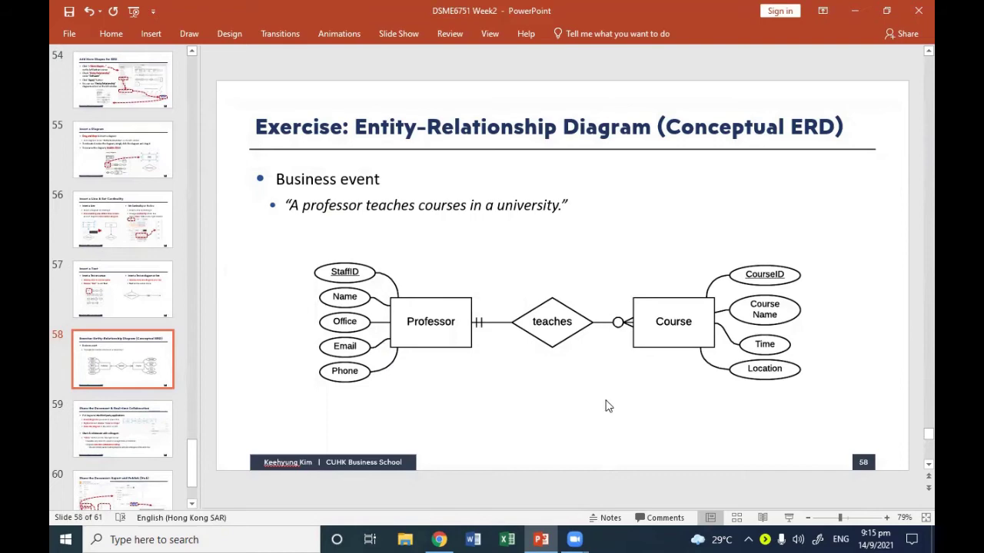
key("Page_Down")
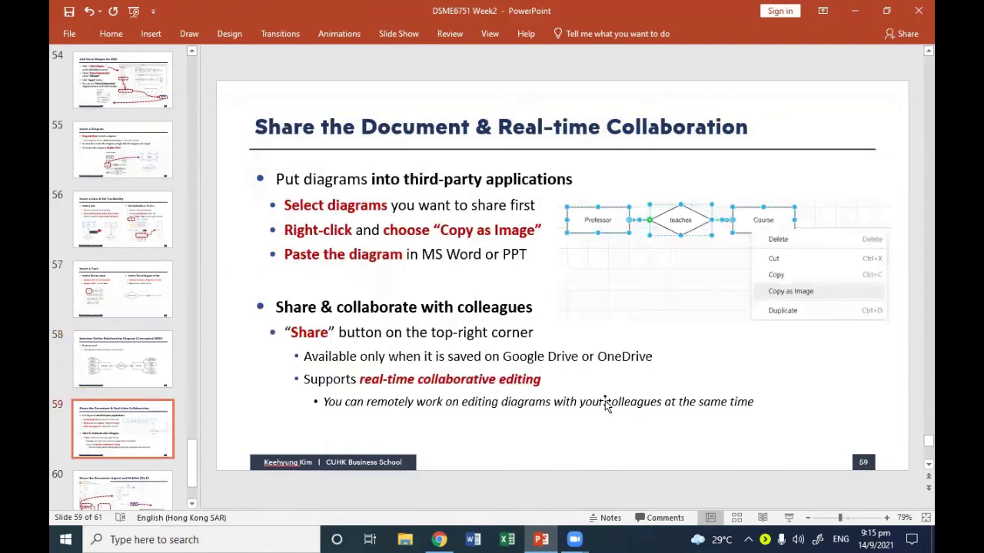
left_click(854, 11)
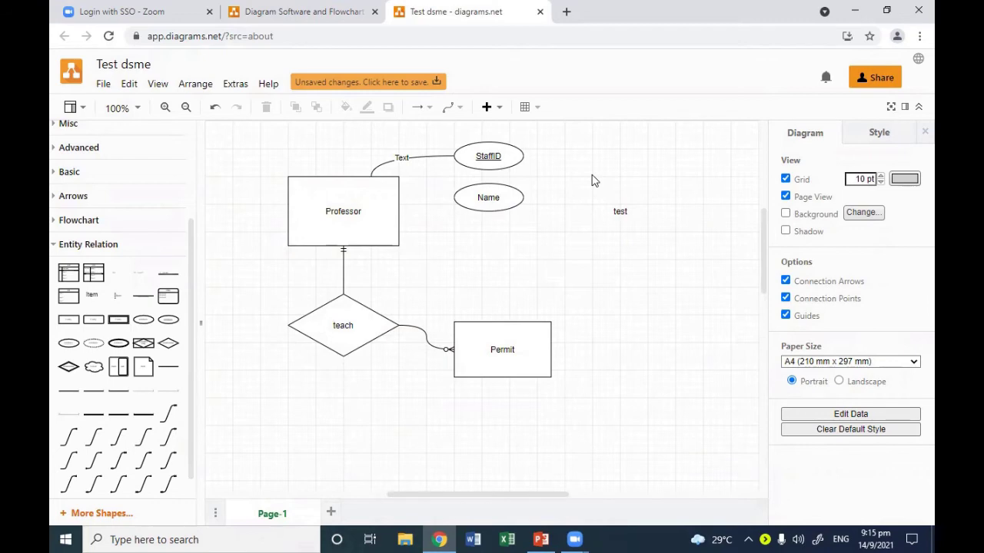
- Nudge Professor slightly down and move the Name ellipse off to the right
left_click(360, 203)
left_click_drag(359, 193, 359, 200)
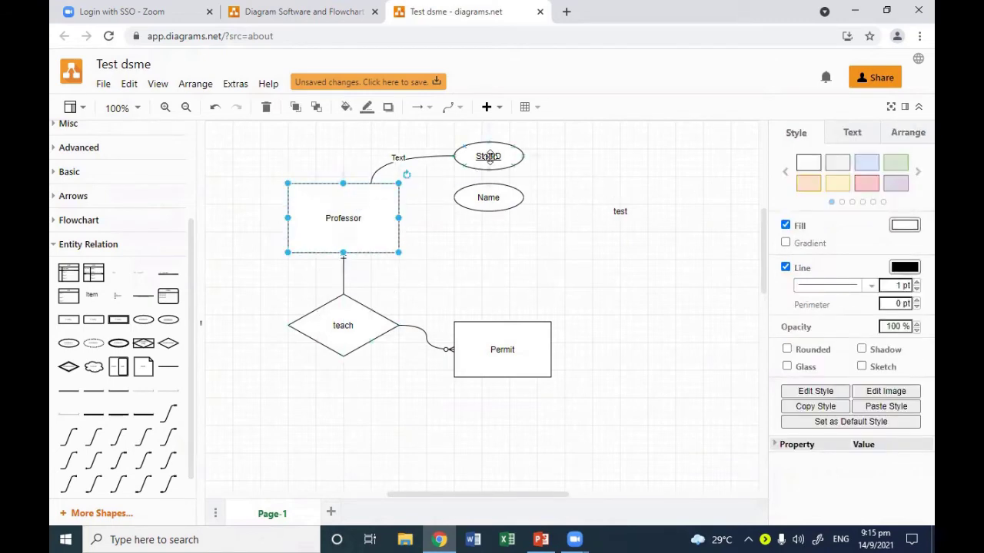
left_click(500, 198)
left_click_drag(488, 198, 665, 281)
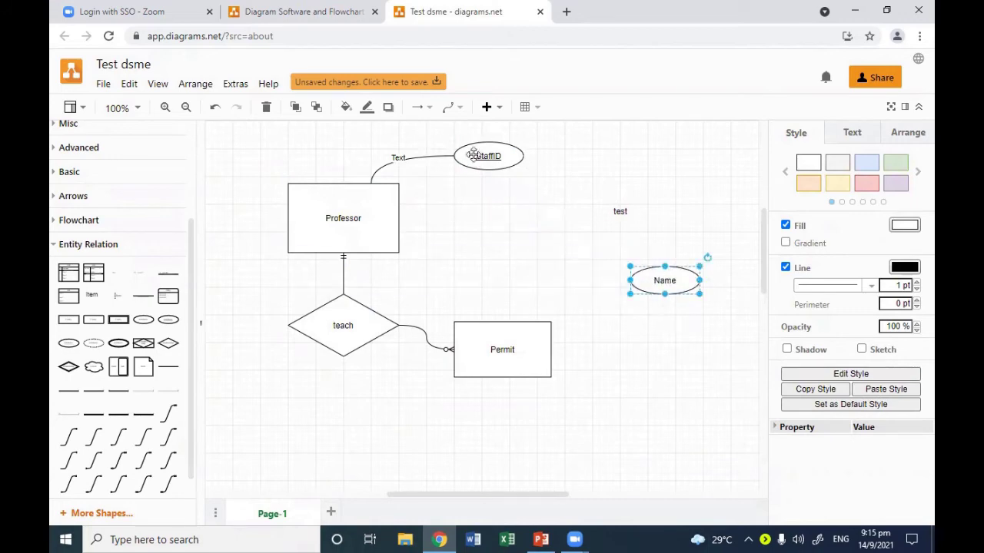
- Lower StaffID level with Professor and reattach its connector to Professor's right side
left_click_drag(472, 161, 480, 216)
left_click(440, 192)
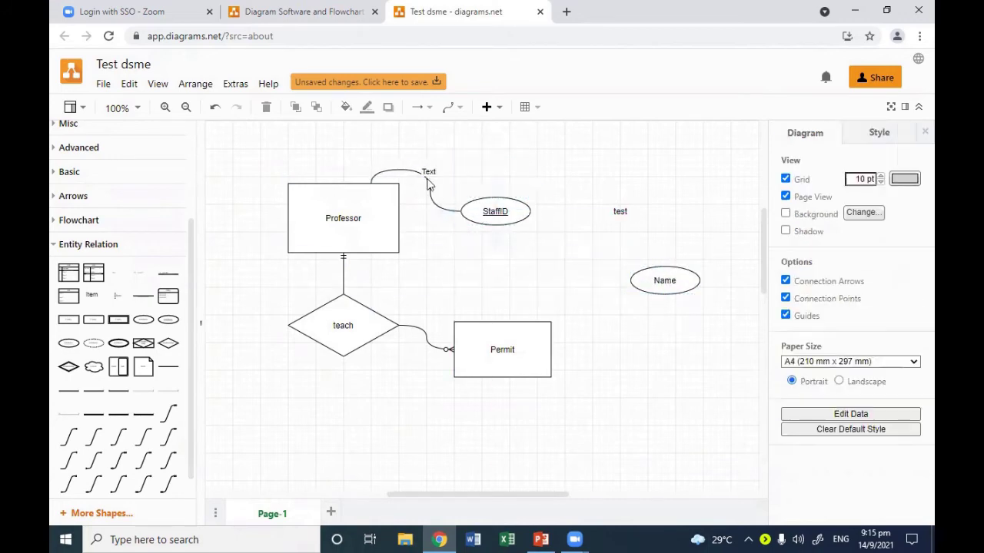
left_click(429, 189)
left_click_drag(370, 190, 399, 216)
left_click(467, 266)
left_click_drag(488, 220, 485, 231)
left_click(494, 259)
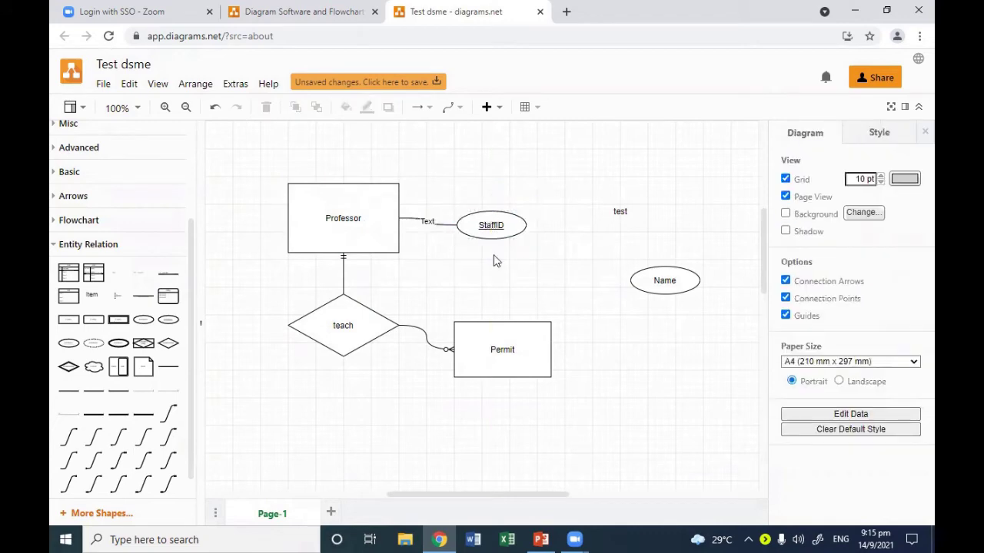
- Drag a selection box around the diagram shapes
left_click_drag(258, 165, 573, 447)
left_click(573, 456)
left_click(262, 272)
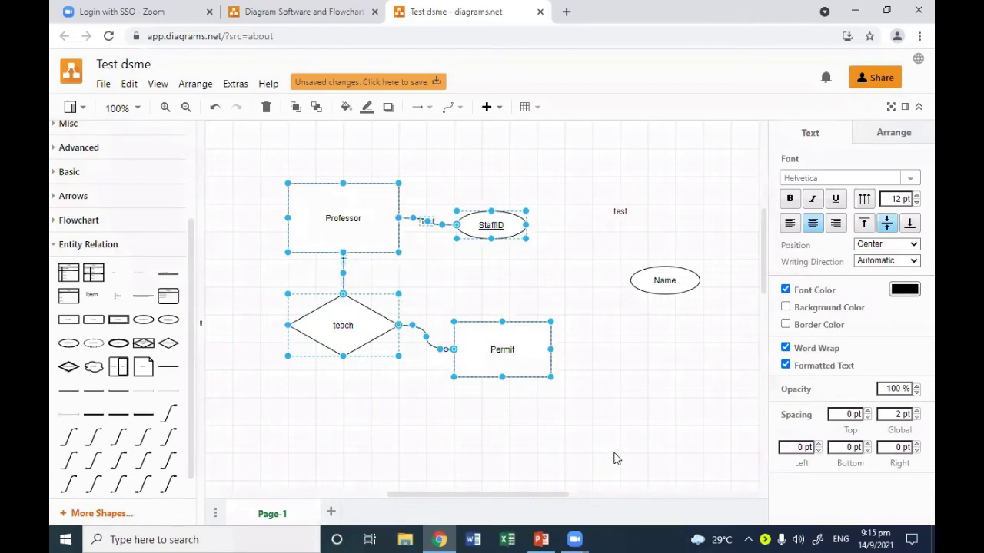
- Copy the selected ER diagram as an image, then open the Start menu
right_click(363, 326)
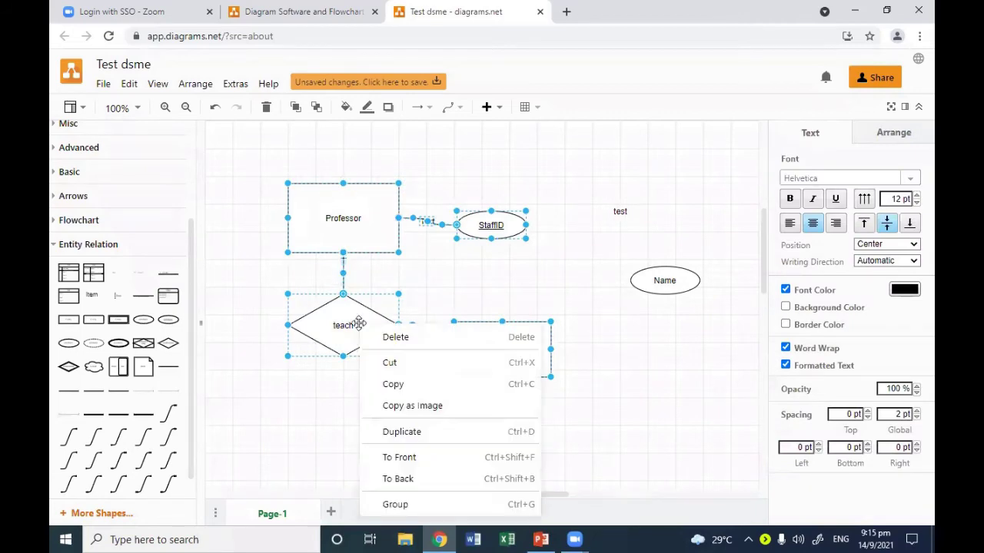
left_click(451, 416)
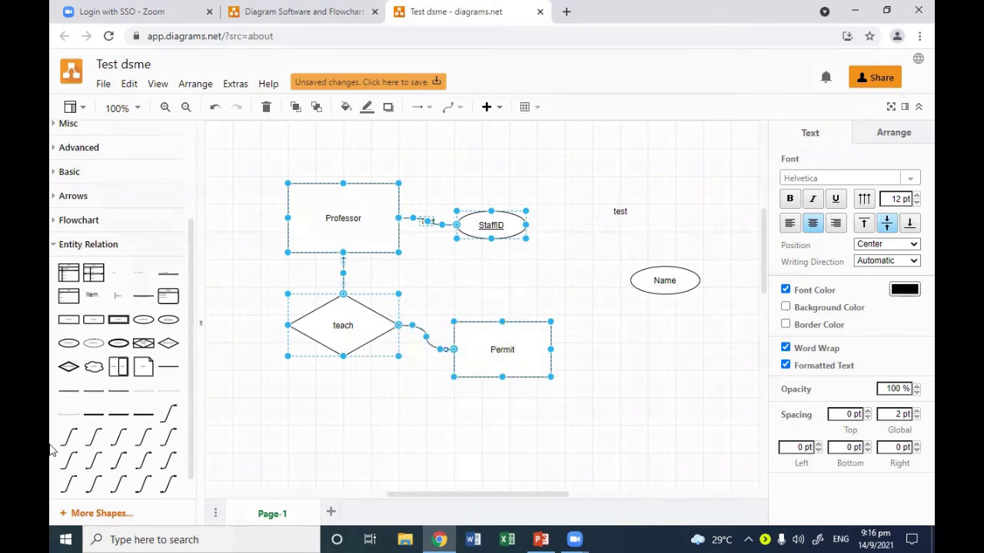
left_click(69, 538)
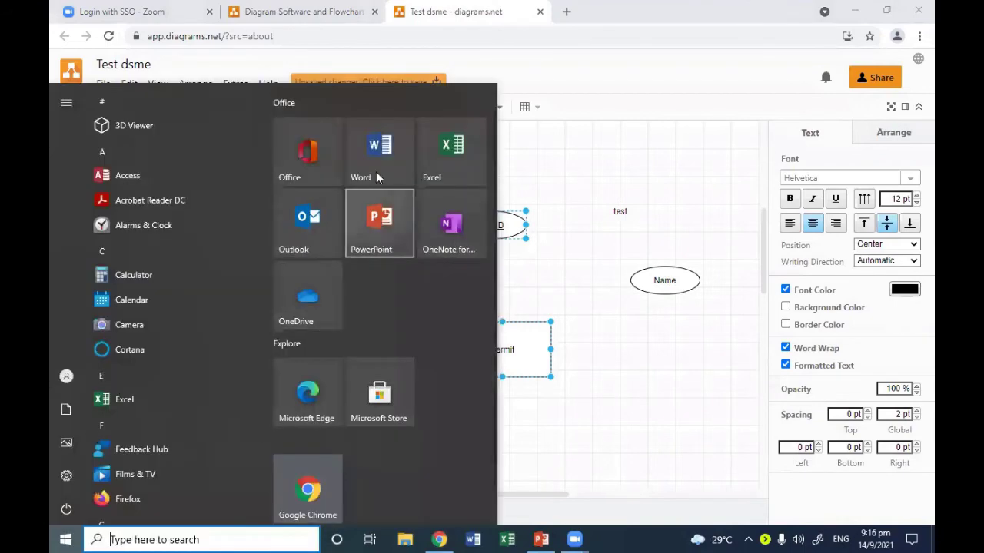
- Start a blank Word document and paste the copied ER diagram into it
left_click(376, 172)
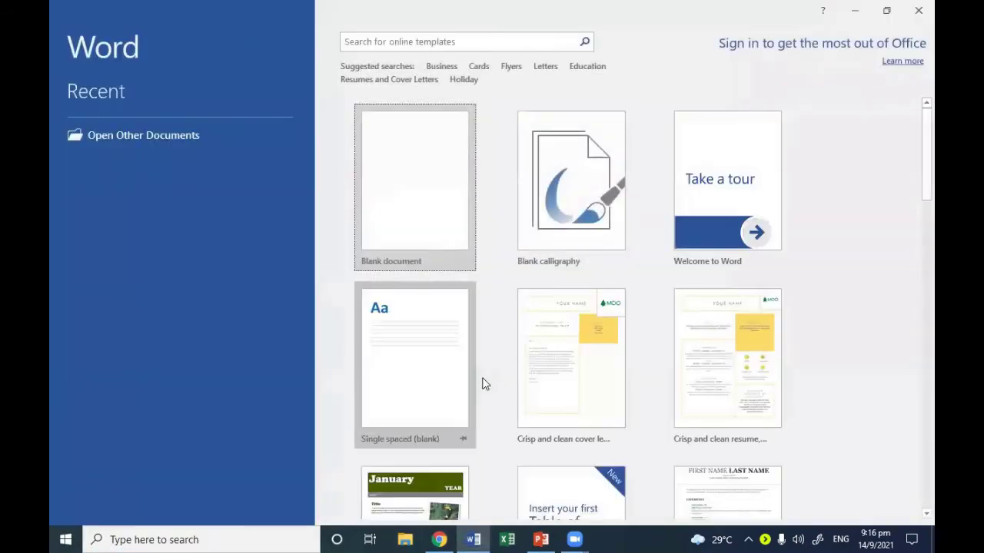
left_click(433, 210)
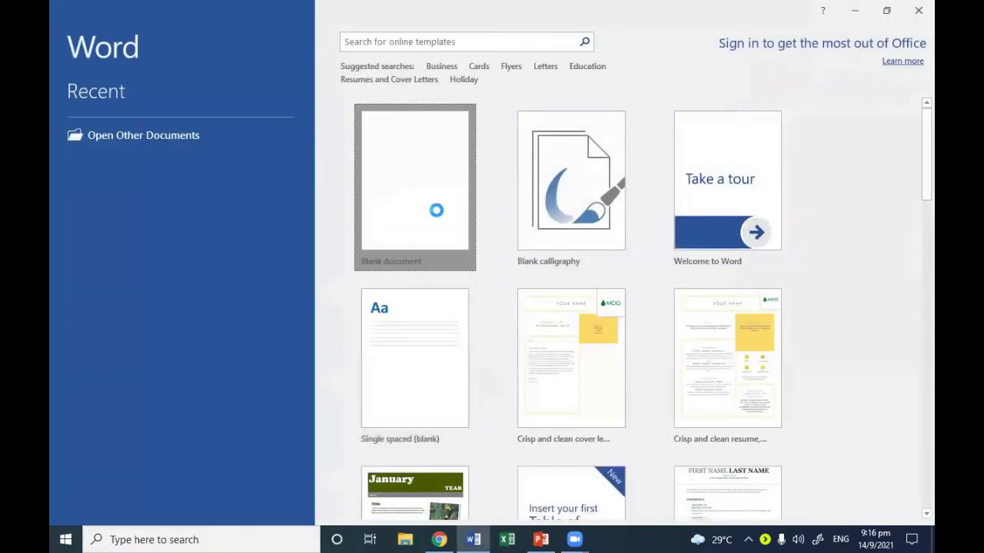
right_click(358, 239)
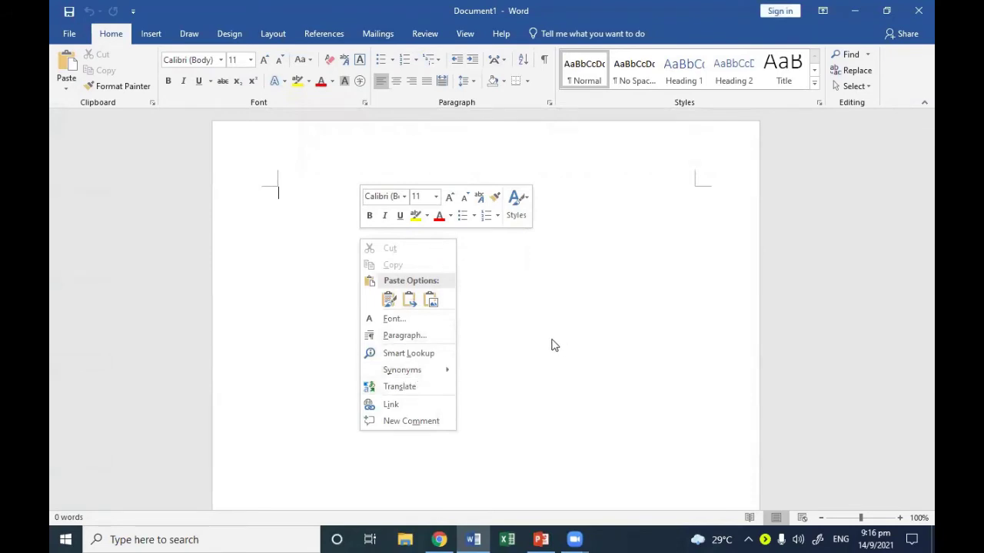
left_click(501, 286)
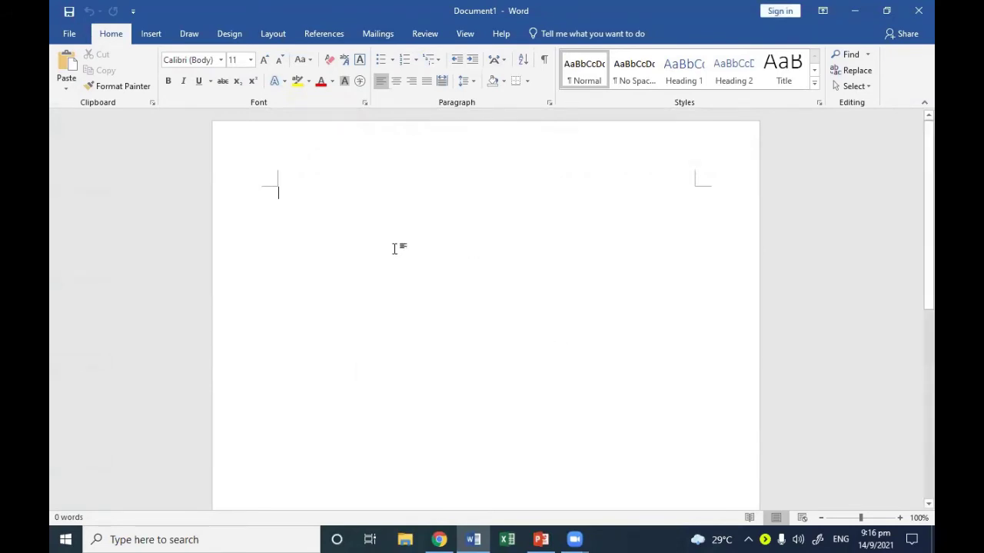
type("a")
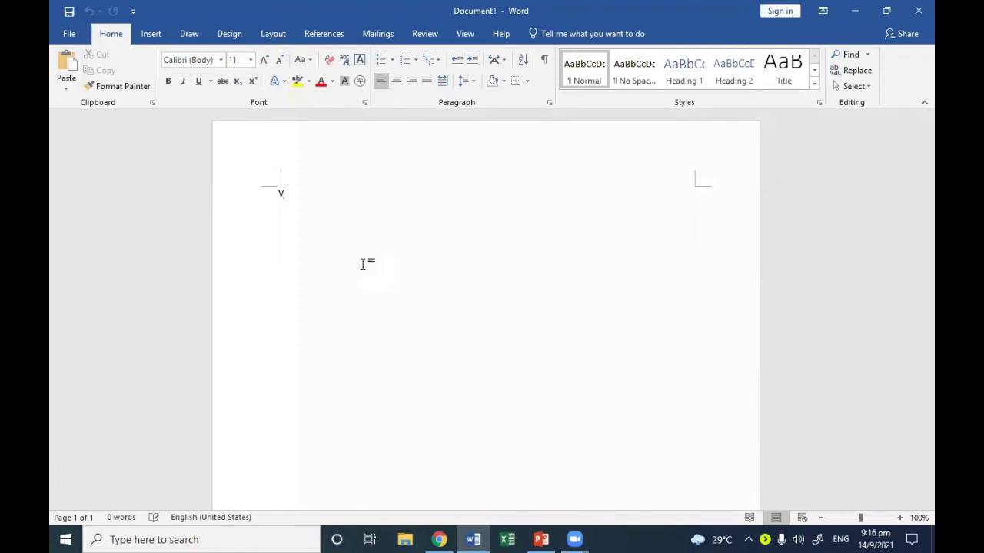
key("BackSpace")
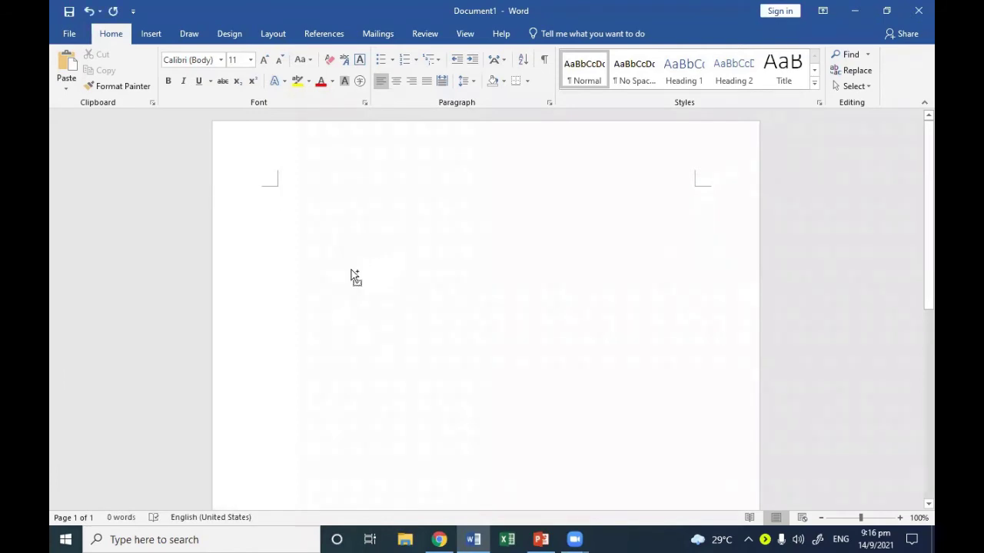
key("ctrl+v")
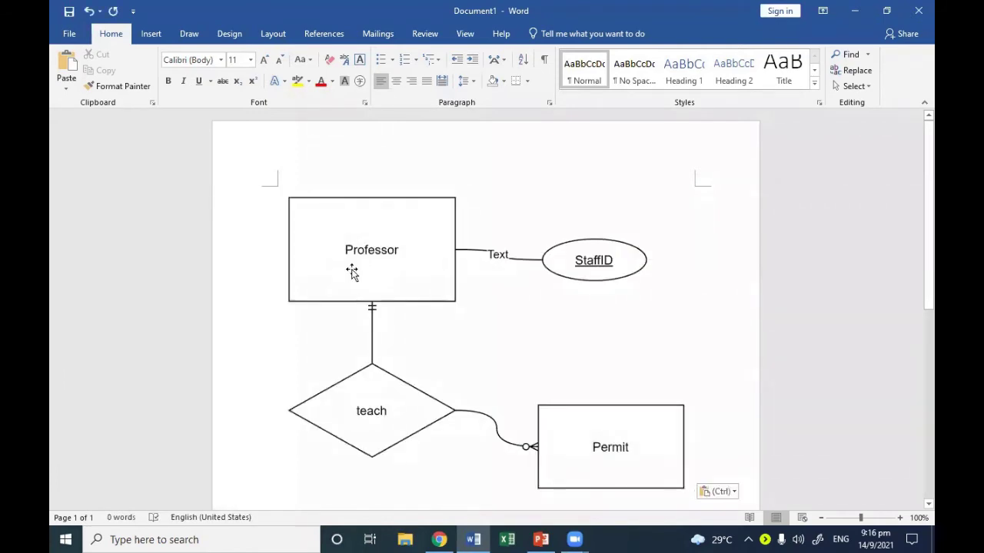
- Shrink the pasted diagram picture to about half size, then minimize Word
left_click(439, 359)
left_click_drag(694, 499, 477, 332)
left_click(542, 301)
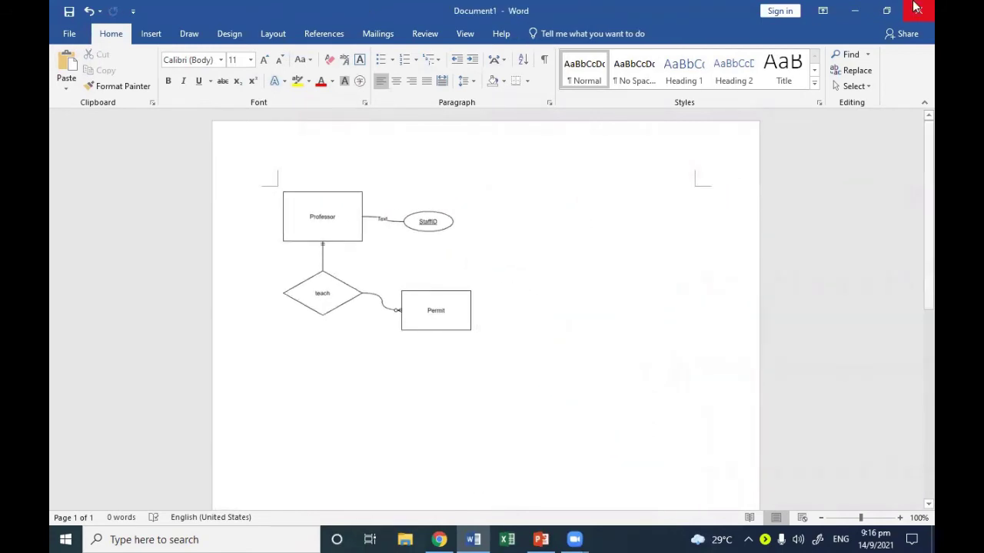
left_click(858, 11)
left_click(588, 396)
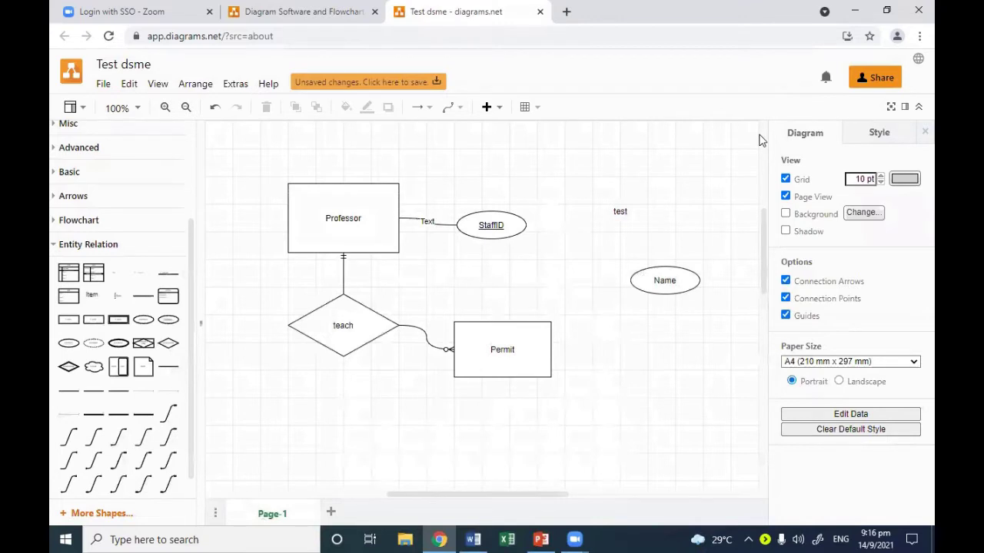
- Try sharing the diagram and dismiss the notice that sharing needs Google Drive or OneDrive
left_click(880, 78)
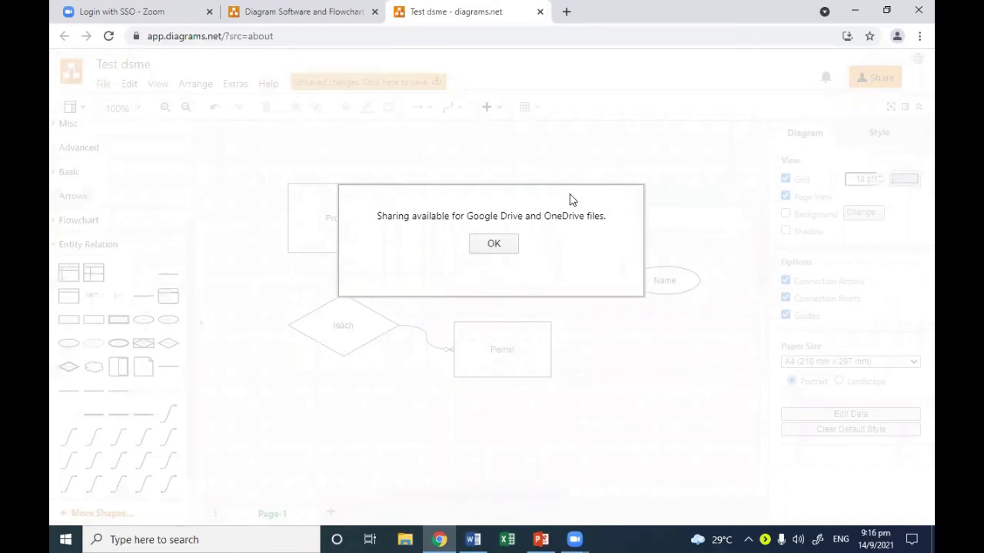
left_click(495, 249)
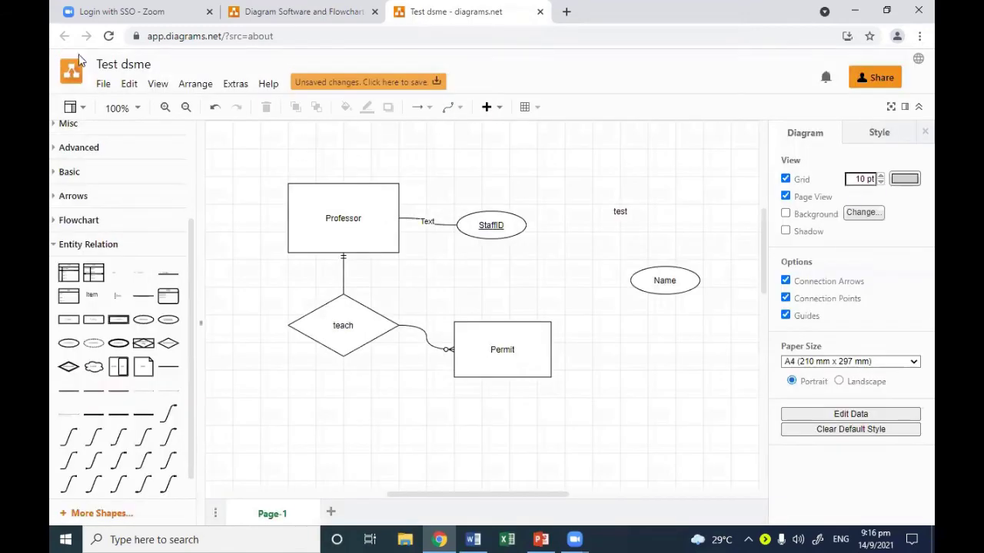
left_click(102, 85)
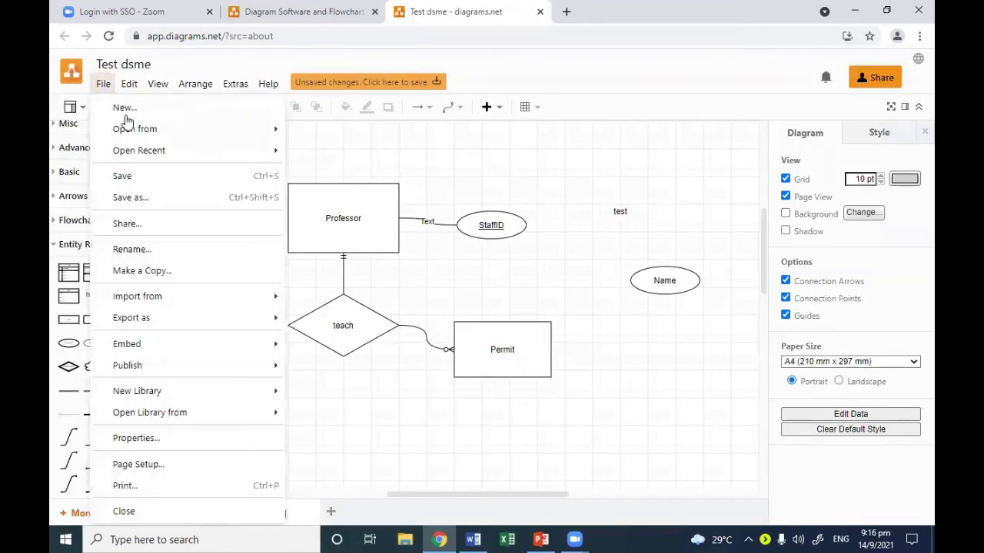
- Bring up the Save as choices for Test dsme, then switch to the PowerPoint slides
left_click(154, 197)
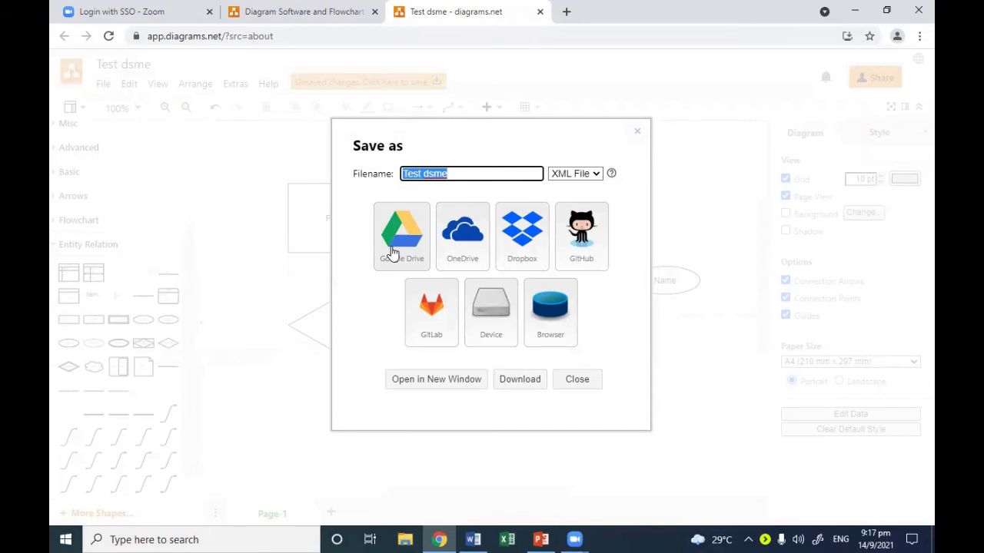
key("alt+Tab")
key("alt+Tab")
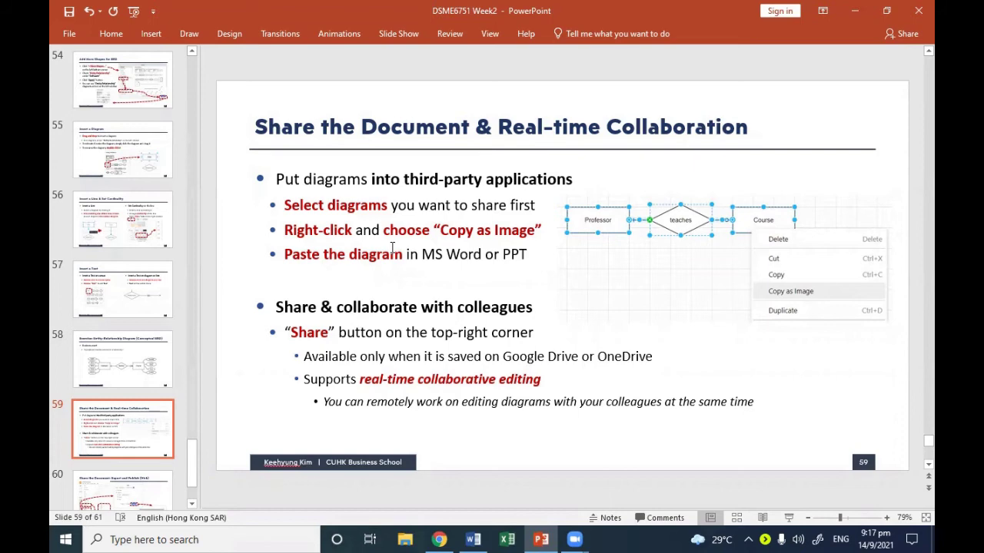
- Advance to slide 60 'Export and Publish (Web)', then return to diagrams.net in Chrome
key("Page_Down")
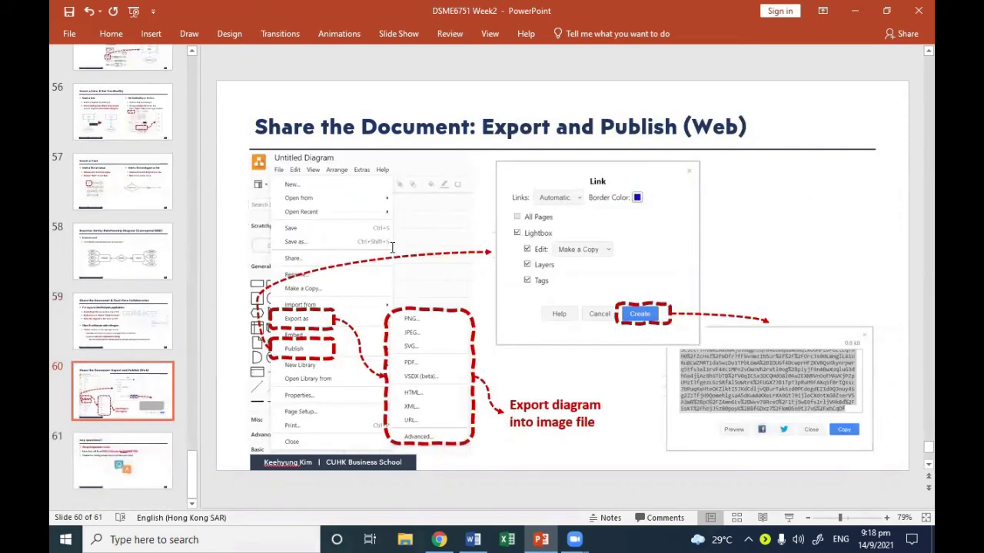
key("super+Tab")
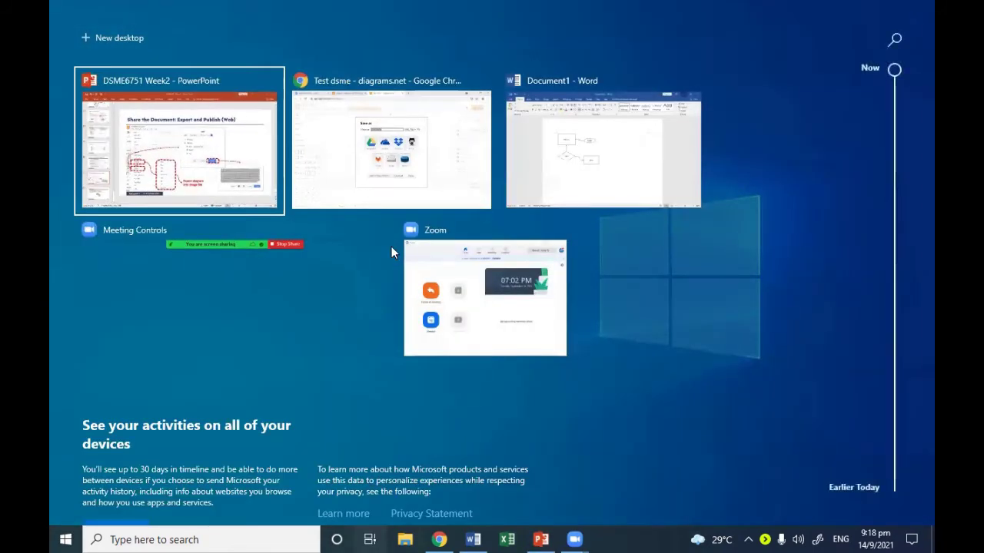
key("alt+Tab")
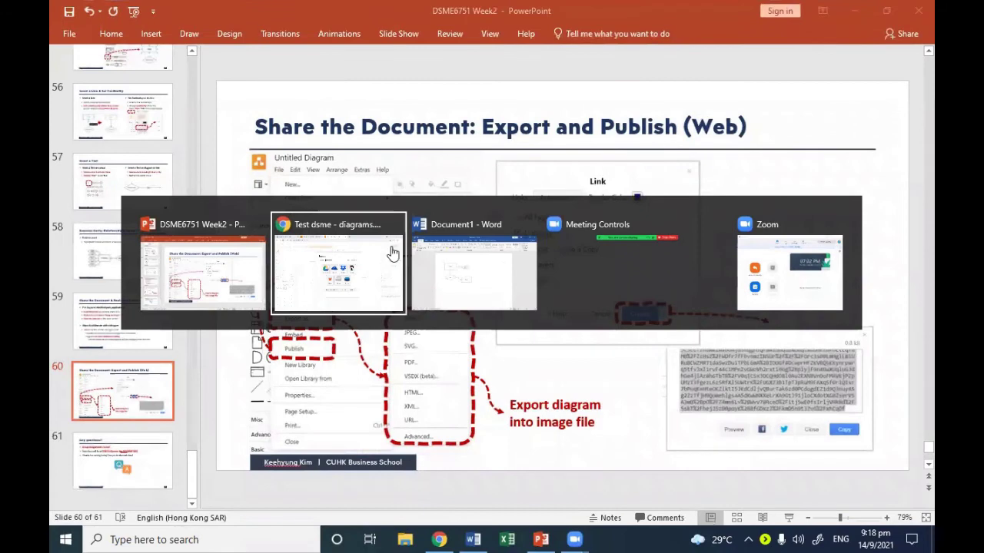
left_click(392, 252)
- Close Save as, publish Test dsme via File > Publish > Link with defaults, and copy the link
left_click(637, 134)
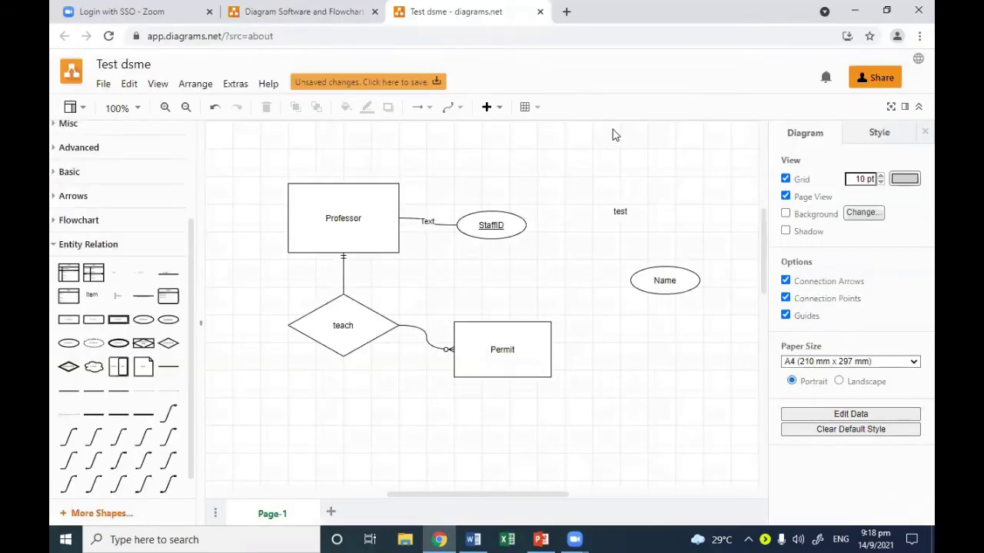
left_click(105, 85)
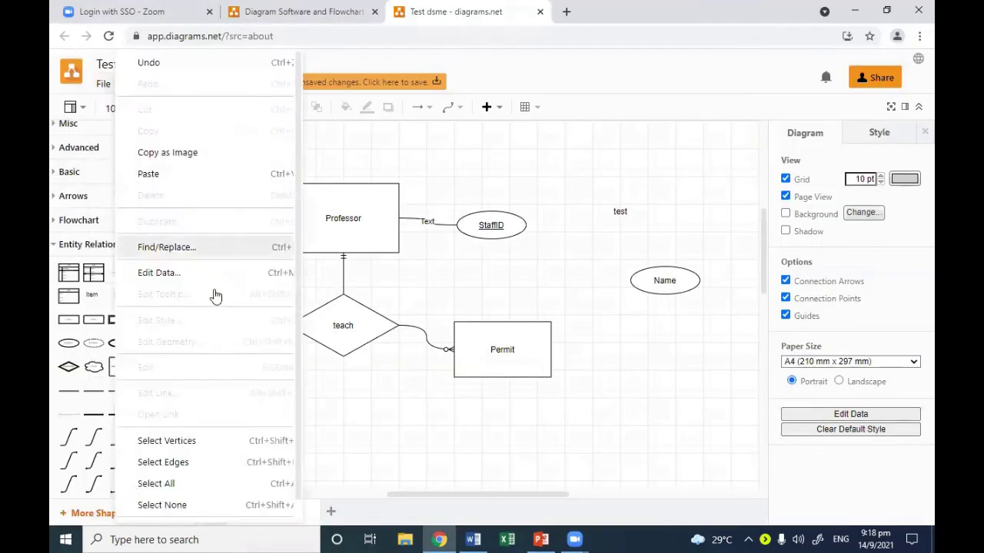
mouse_move(232, 329)
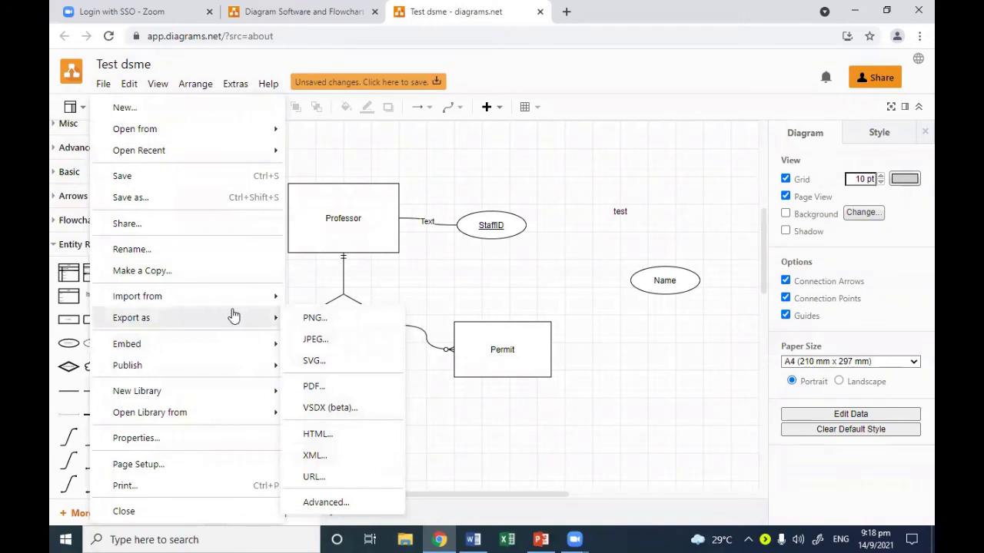
mouse_move(198, 361)
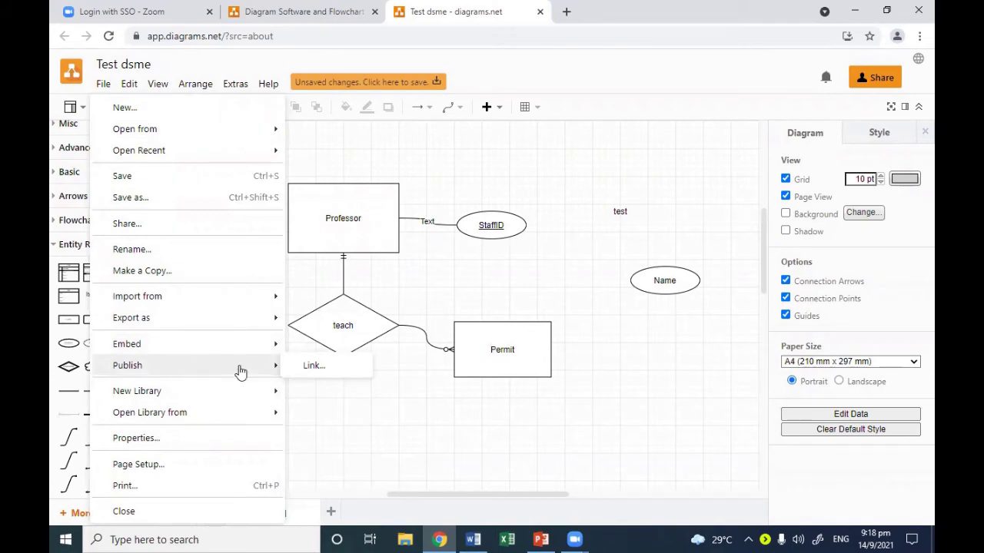
left_click(331, 375)
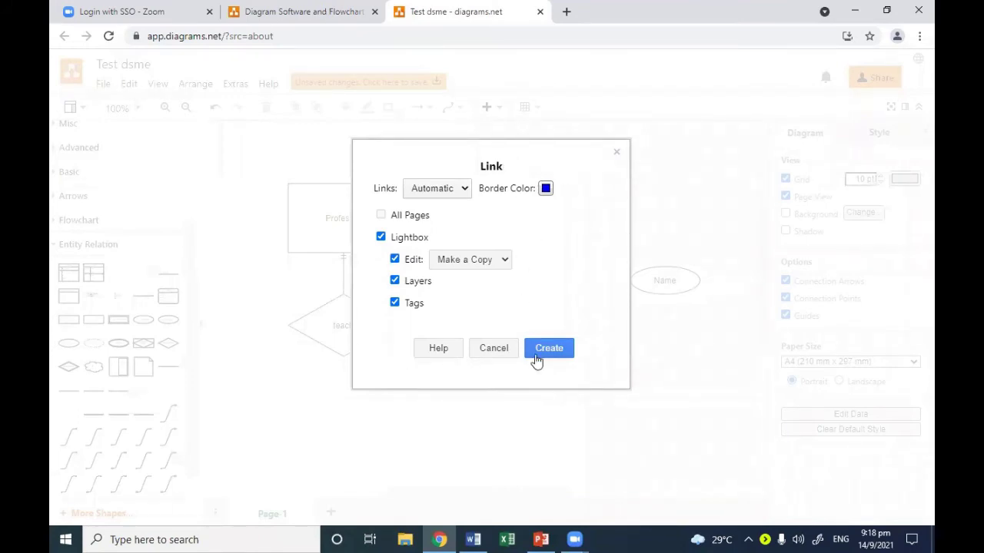
left_click(561, 351)
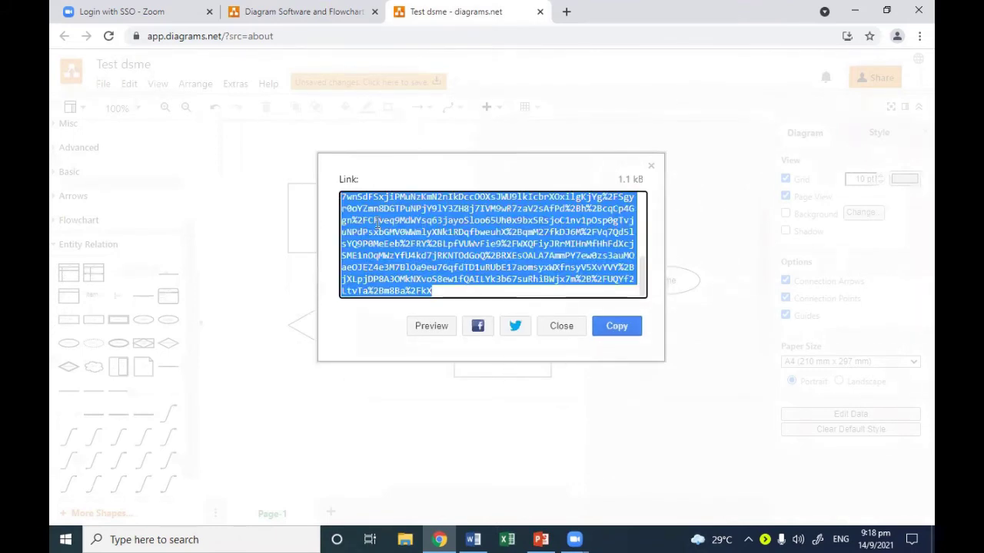
left_click(619, 328)
left_click(492, 242)
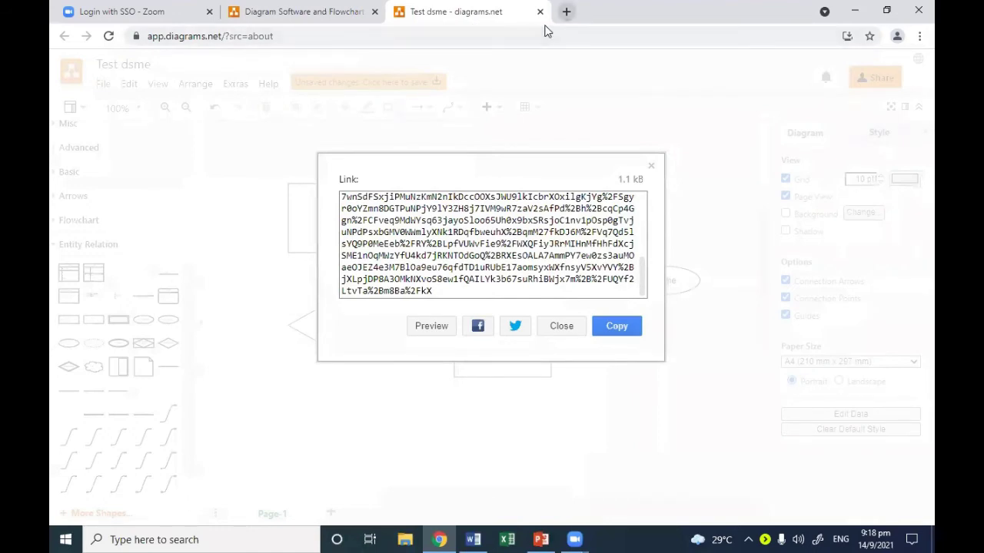
left_click(567, 11)
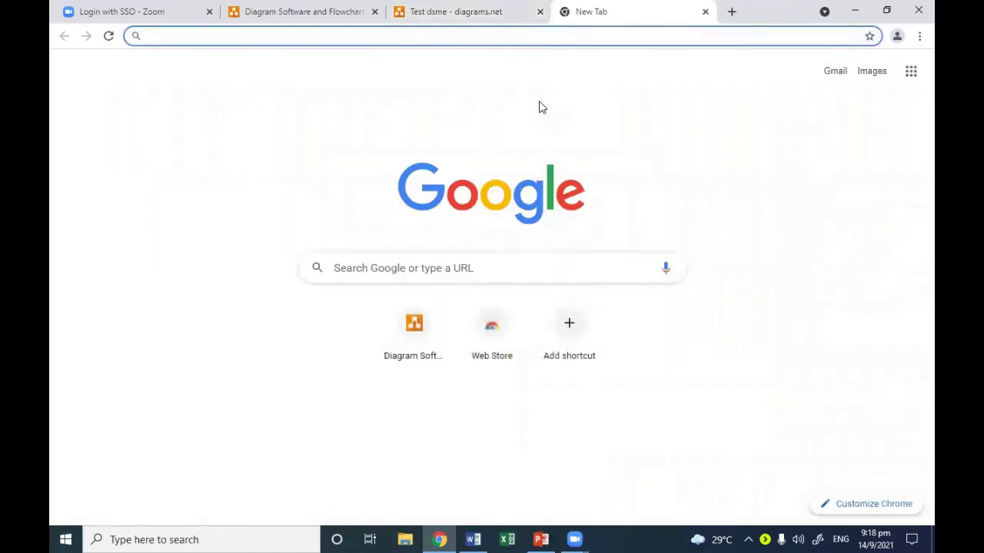
- Load the copied viewer link in the new tab to confirm the ER diagram shows, then return to Test dsme
type("v")
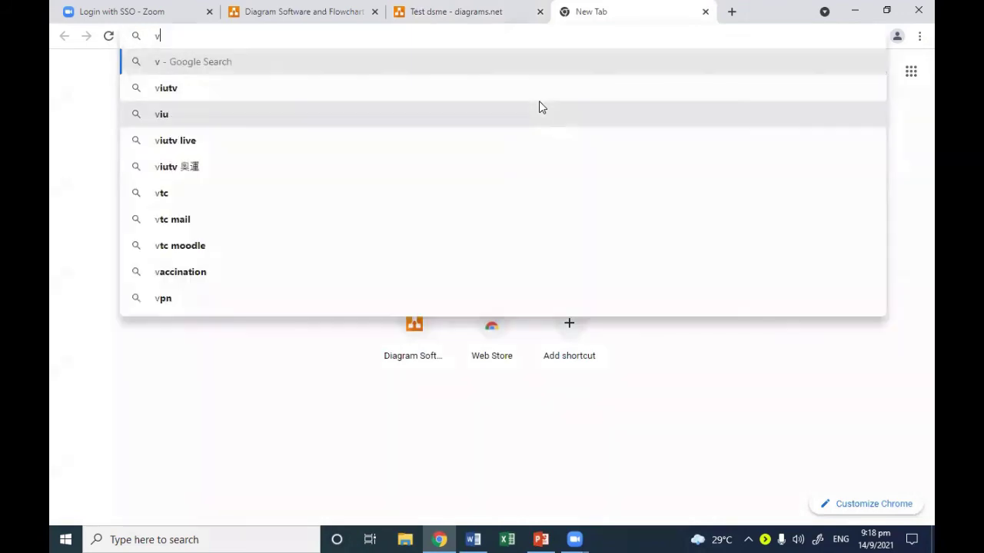
key("BackSpace")
key("ctrl+v")
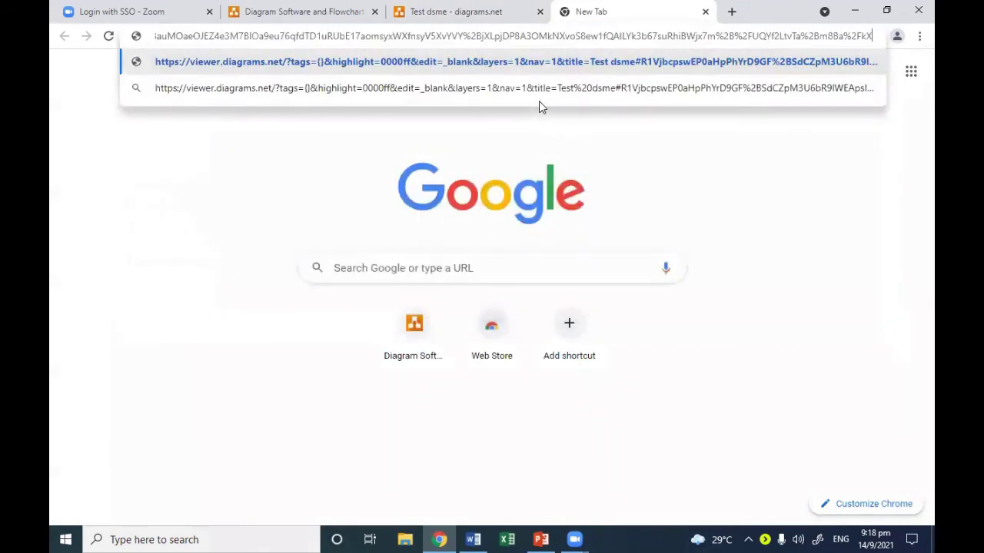
key("Return")
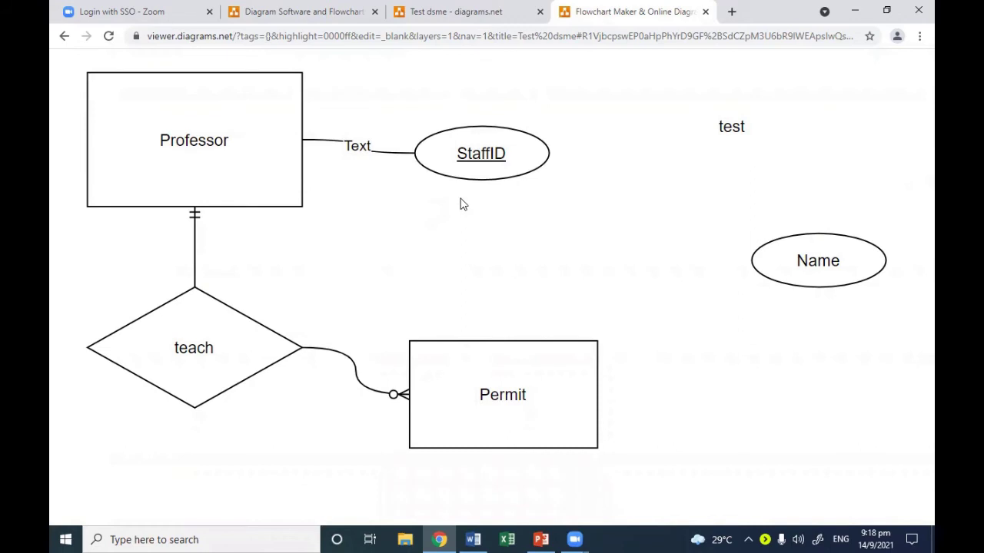
left_click(518, 22)
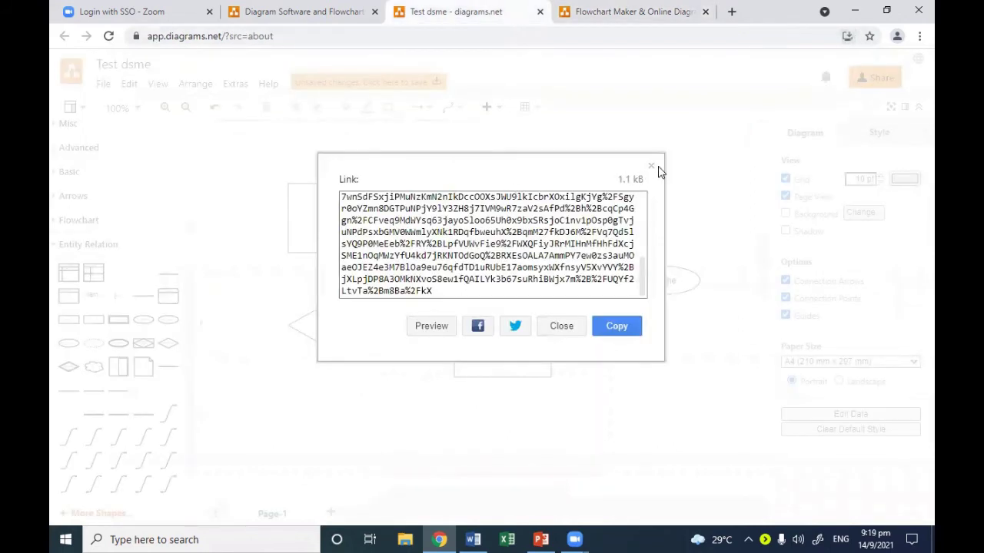